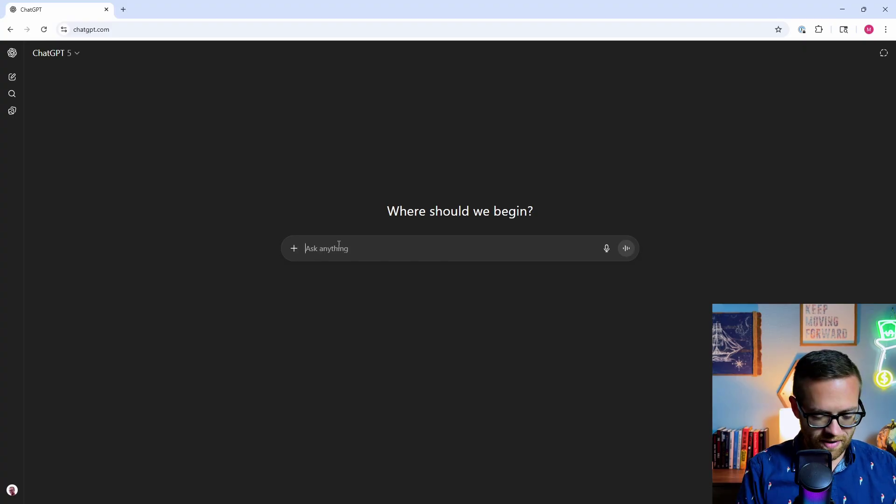
- Send ChatGPT a prompt: act as a financial analyst, build a simple 3-statement model, output an Excel file
{"action": "type", "text": "A"}
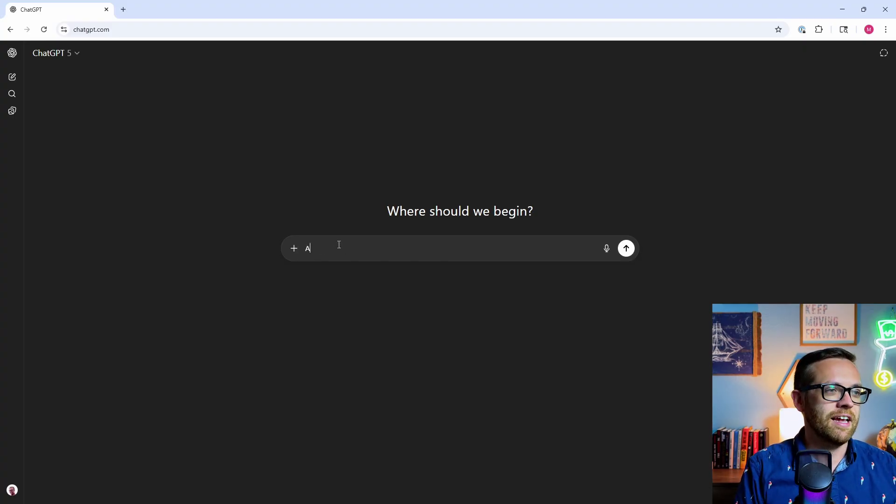
{"action": "type", "text": "ct as a financial analyst"}
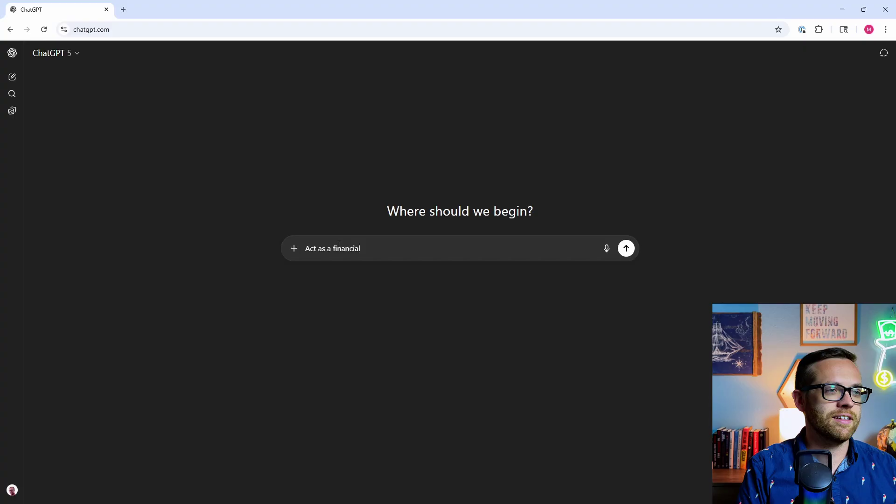
{"action": "key", "text": "shift+Return"}
{"action": "key", "text": "shift+Return"}
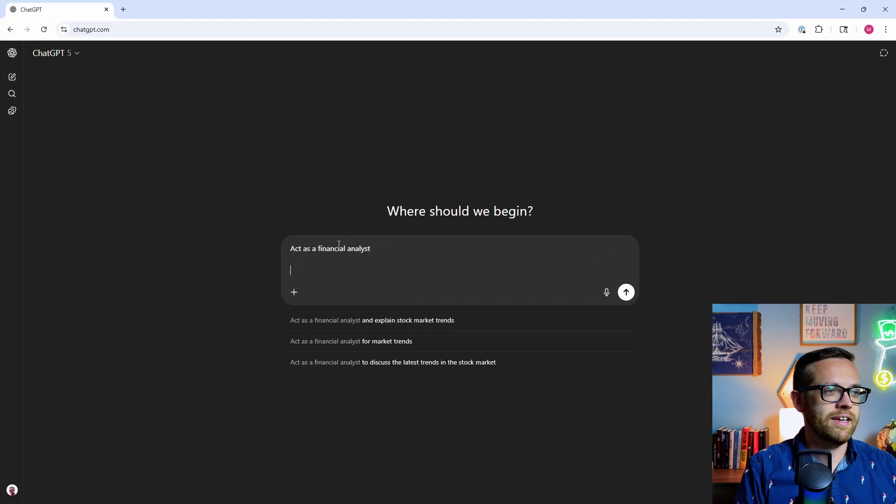
{"action": "type", "text": "I need your hel"}
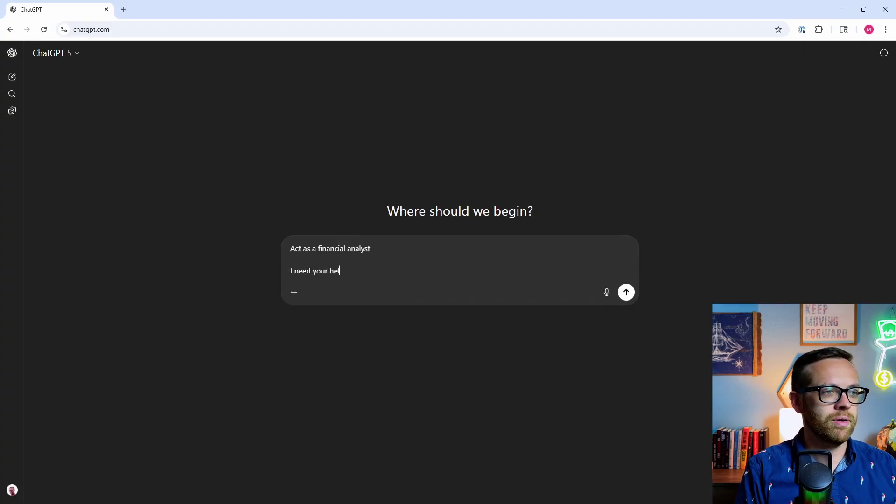
{"action": "type", "text": "p building a "}
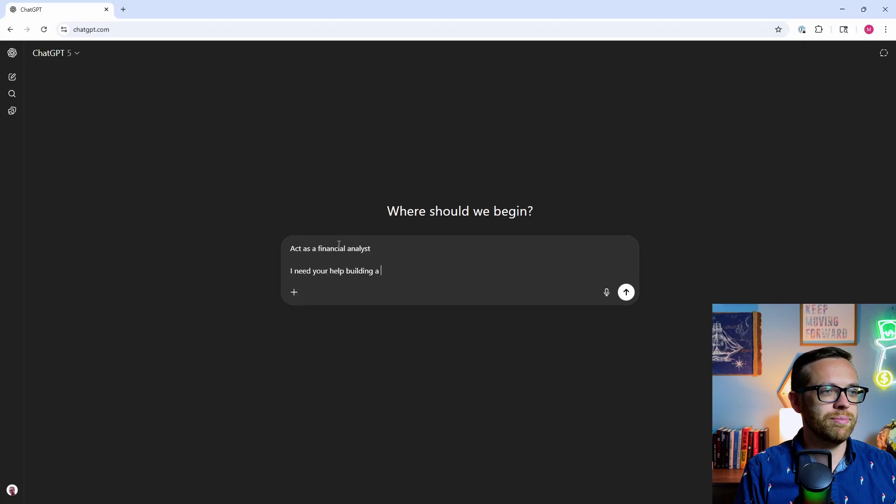
{"action": "type", "text": "simple but fun"}
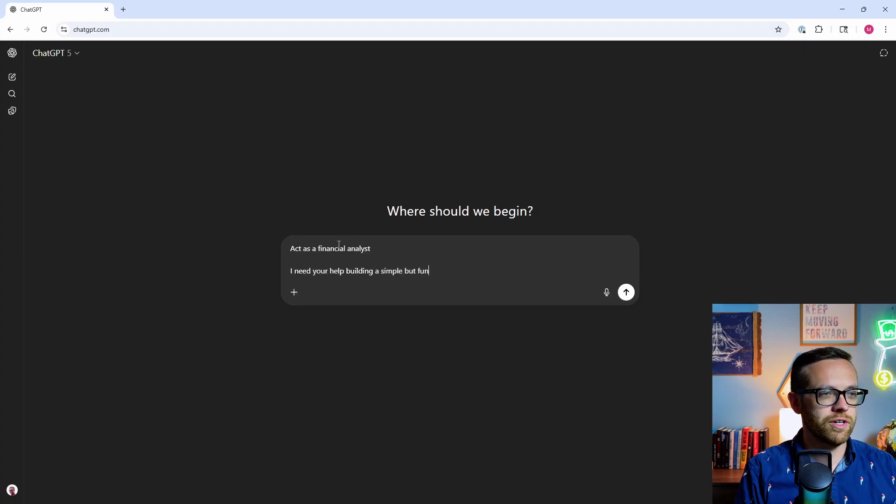
{"action": "type", "text": "ctional 3 st"}
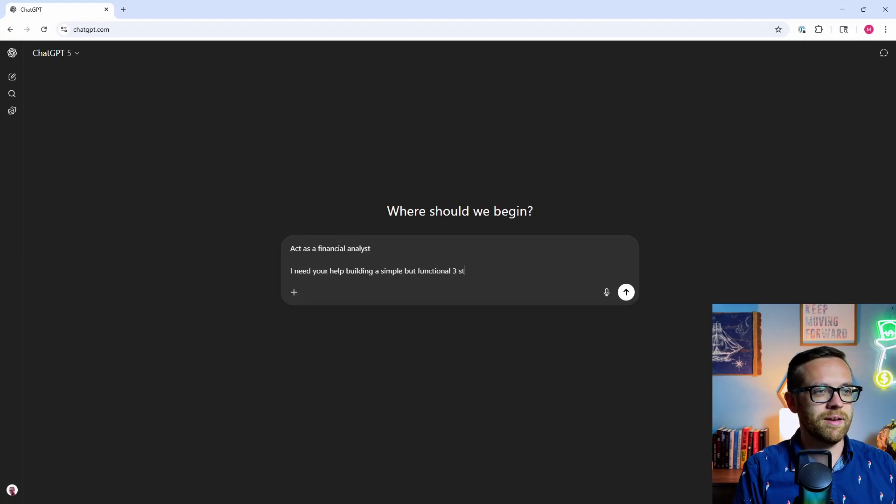
{"action": "type", "text": "atement model"}
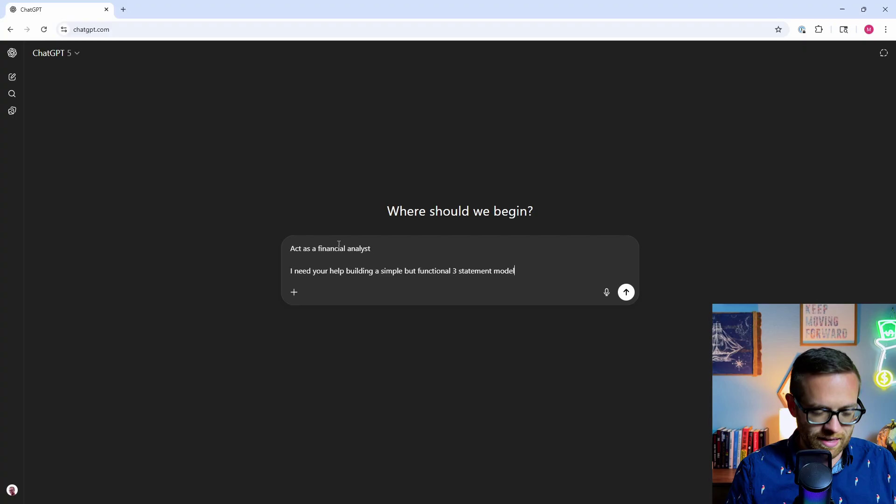
{"action": "key", "text": "shift+Return"}
{"action": "key", "text": "shift+Return"}
{"action": "type", "text": "O"}
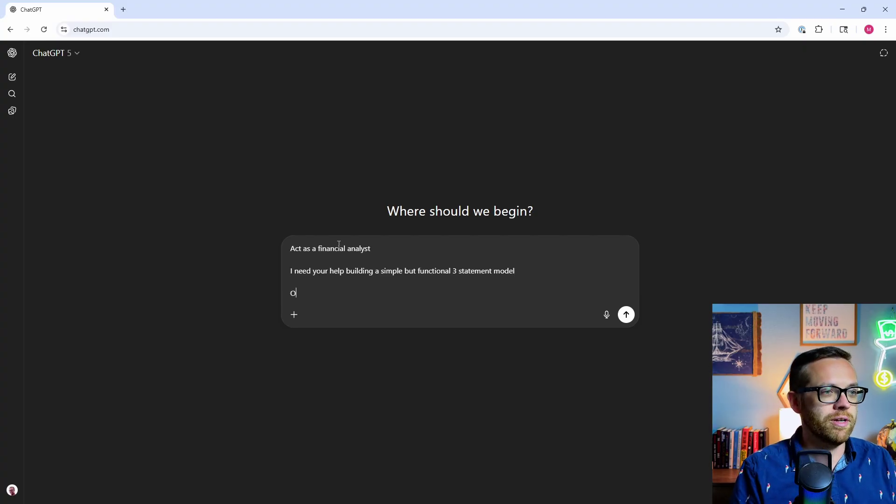
{"action": "type", "text": "utput this as "}
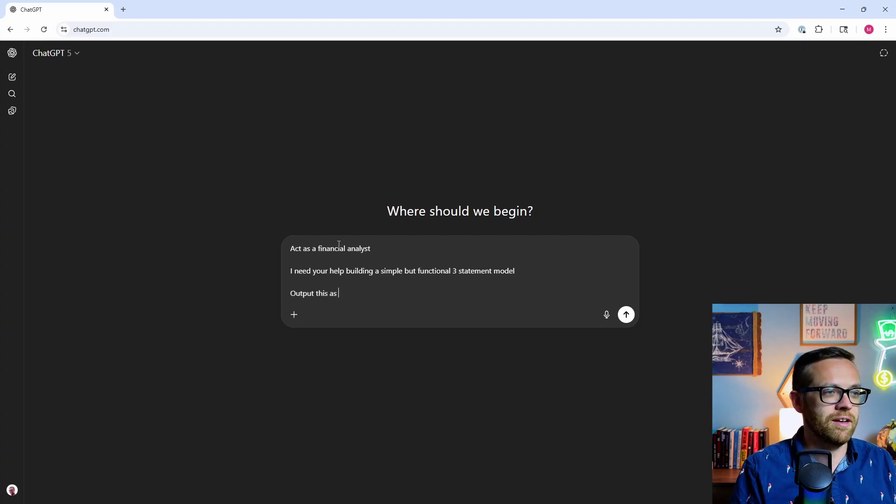
{"action": "type", "text": "a usable Excel file"}
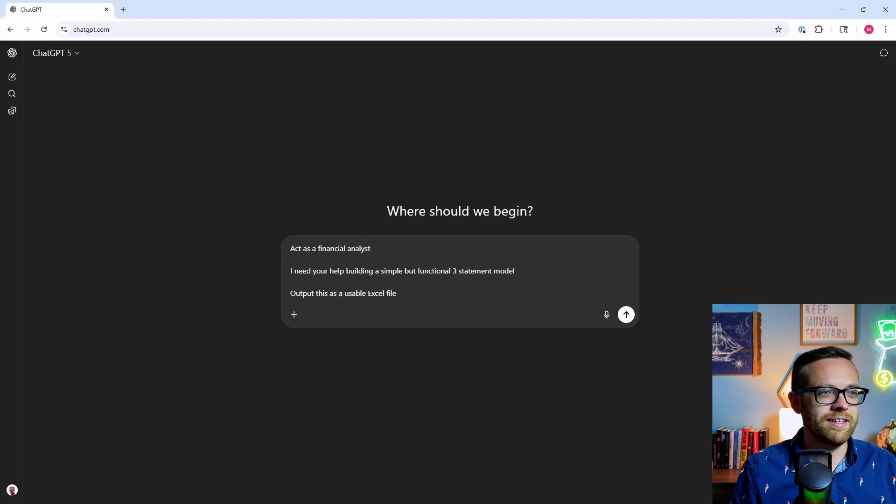
{"action": "key", "text": "Return"}
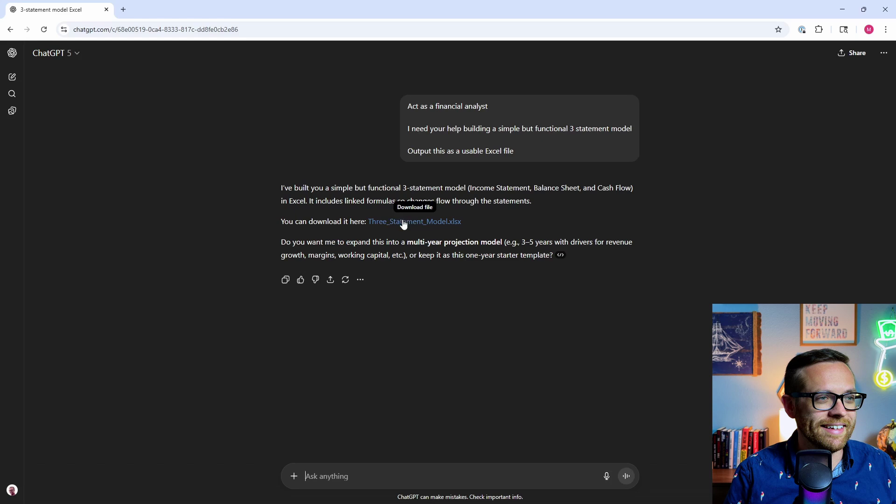
- Download Three_Statement_Model.xlsx and open it in Excel on its Income Statement sheet
{"action": "left_click", "coordinate": [447, 227]}
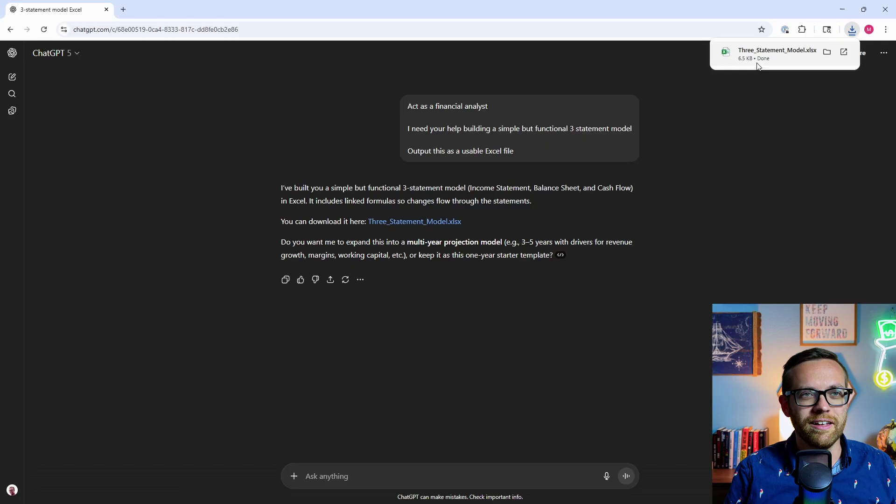
{"action": "left_click", "coordinate": [757, 65]}
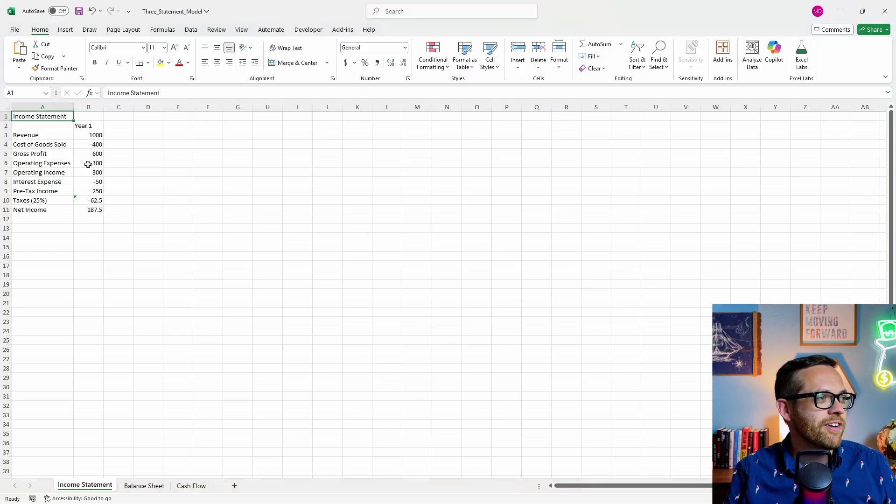
- Inspect the tax (B10) and Net Income (B11) formulas, then view the Balance Sheet and Cash Flow sheets
{"action": "left_click", "coordinate": [90, 200]}
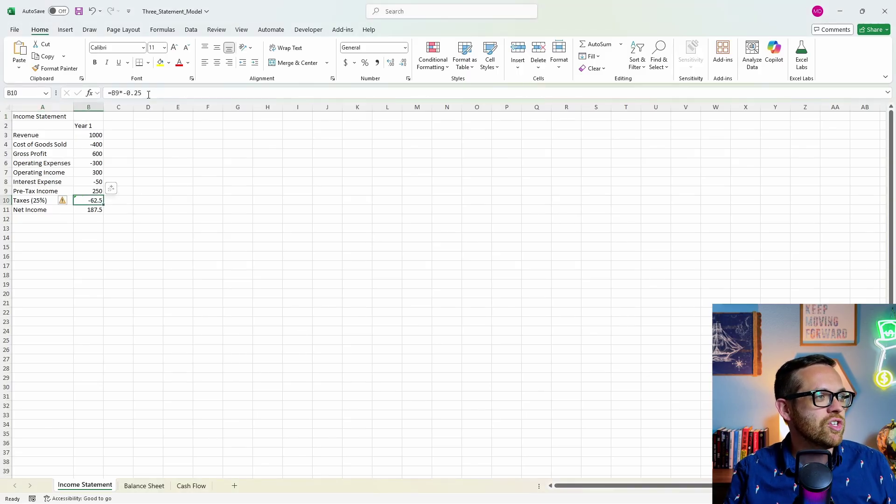
{"action": "left_click", "coordinate": [89, 210]}
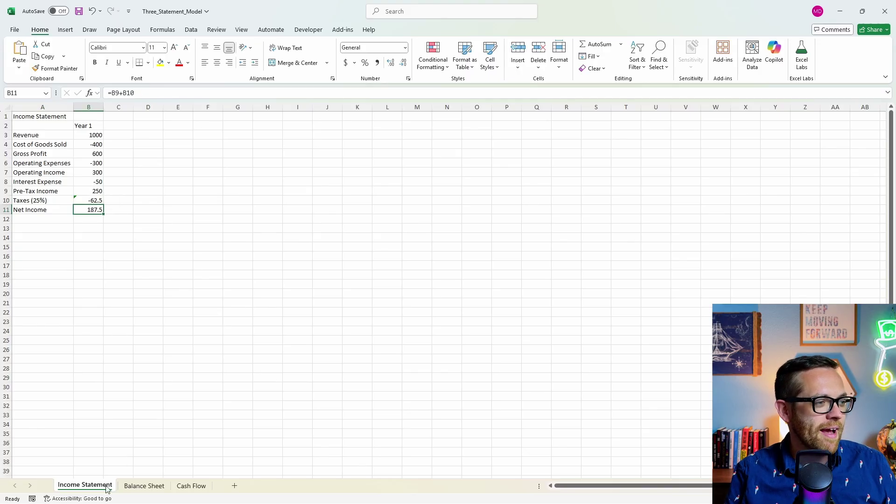
{"action": "left_click", "coordinate": [146, 487]}
{"action": "left_click", "coordinate": [192, 487]}
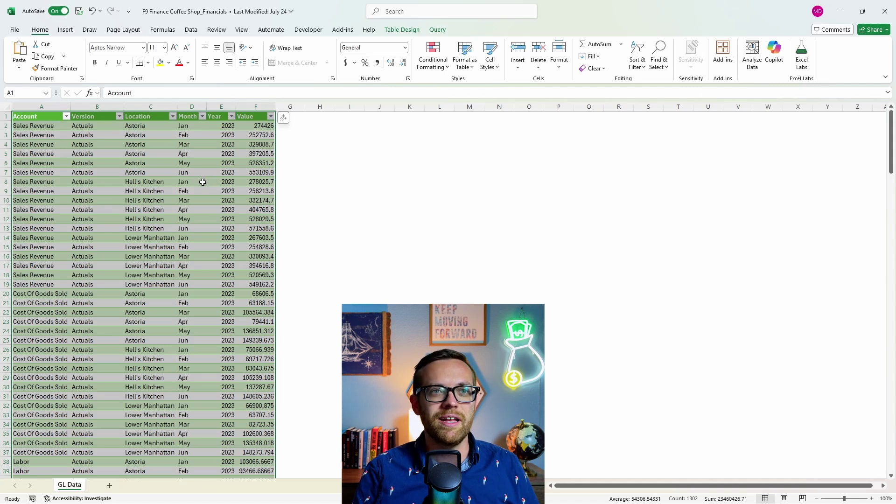
- Run Analyze Data on the GL Data table and browse the suggested insight cards
{"action": "left_click", "coordinate": [757, 52]}
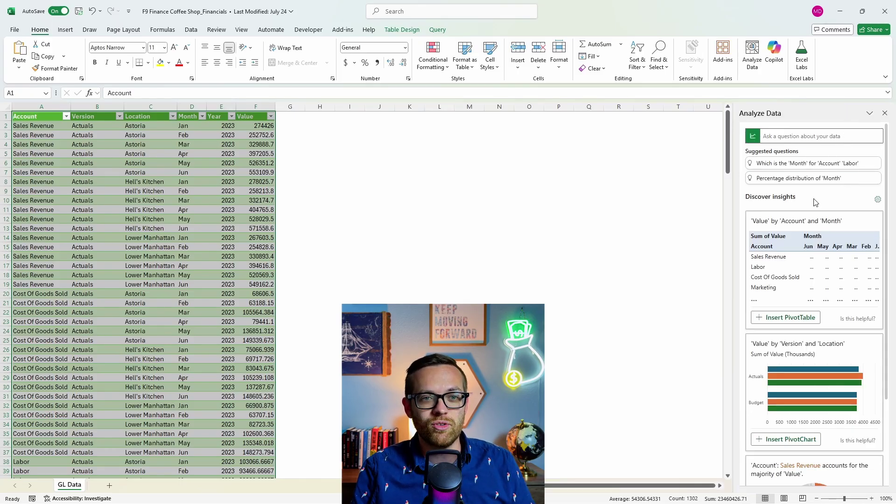
{"action": "scroll", "coordinate": [845, 257], "scroll_direction": "down", "scroll_amount": 2}
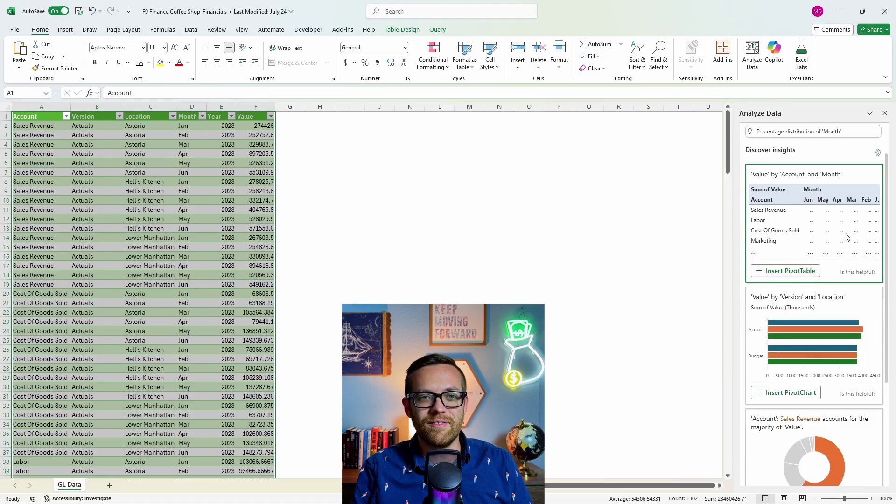
{"action": "scroll", "coordinate": [847, 245], "scroll_direction": "down", "scroll_amount": 4}
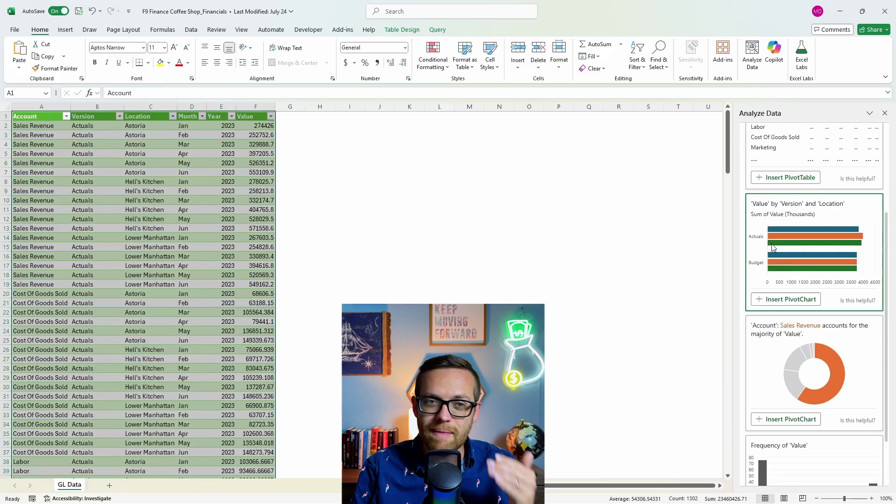
{"action": "scroll", "coordinate": [764, 246], "scroll_direction": "down", "scroll_amount": 2}
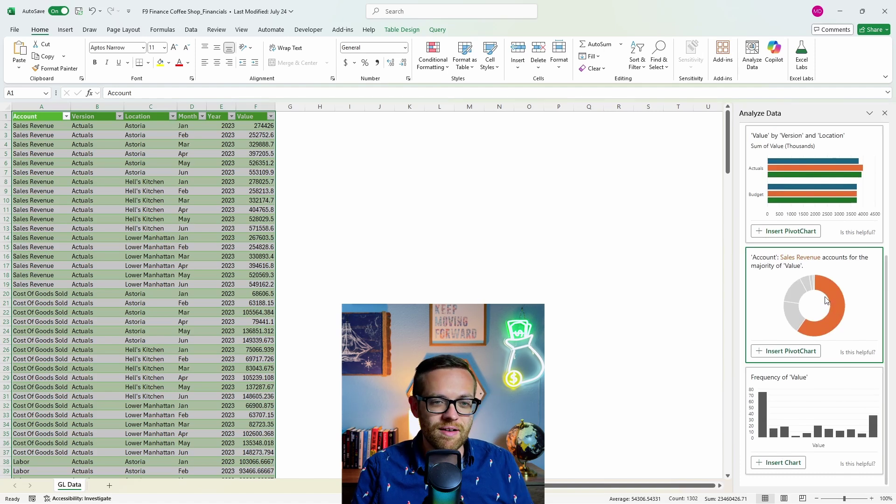
{"action": "scroll", "coordinate": [825, 302], "scroll_direction": "up", "scroll_amount": 5}
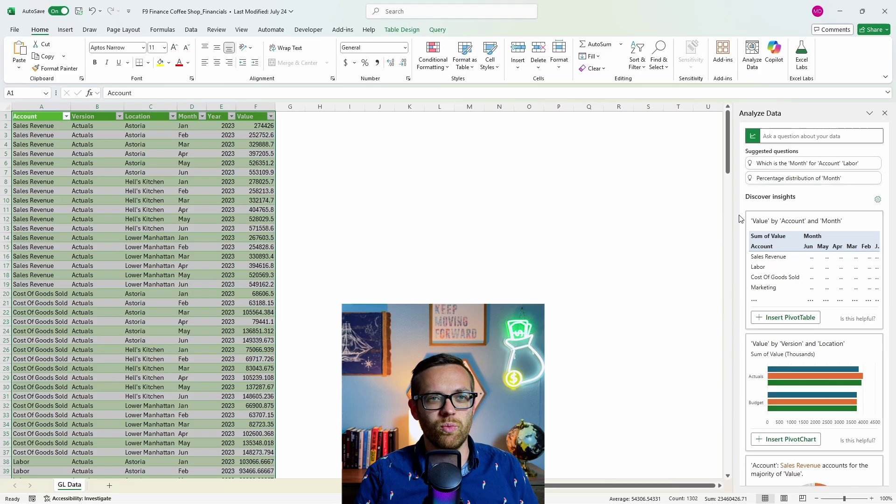
- Ask Analyze Data which location has the highest Sales Revenue, getting Hell's Kitchen
{"action": "left_click", "coordinate": [756, 137]}
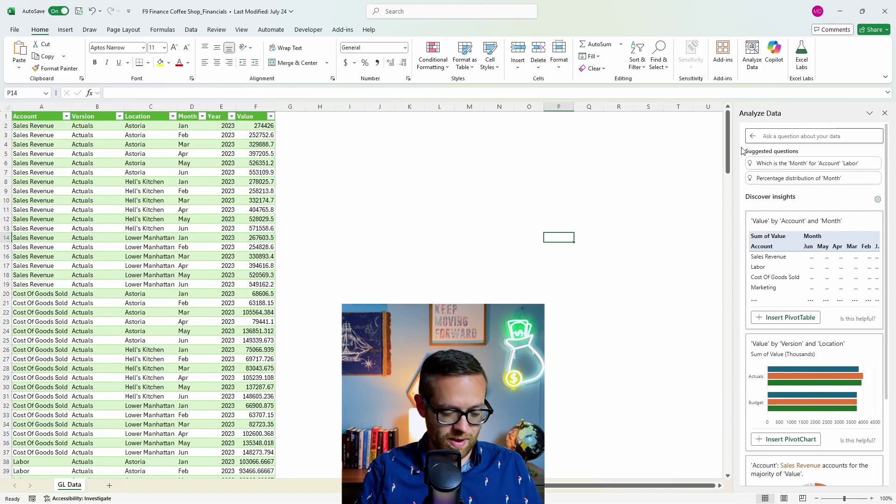
{"action": "type", "text": "the highest value in account \"sales revenue\""}
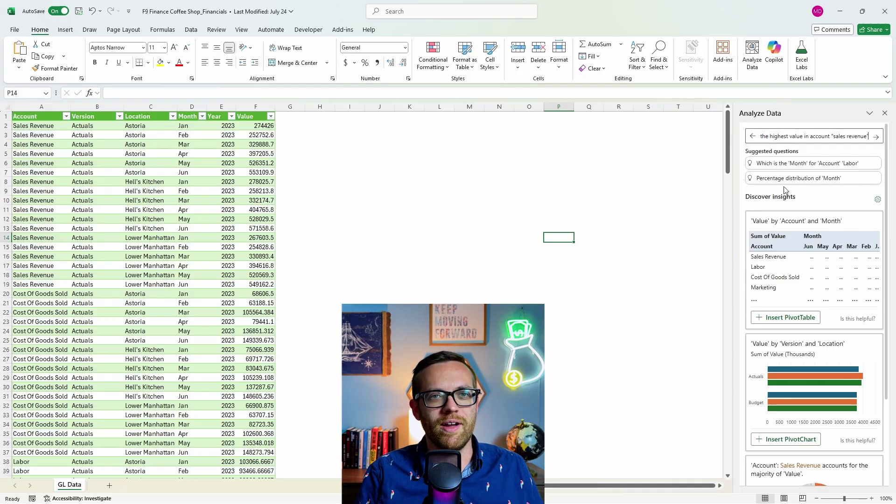
{"action": "left_click", "coordinate": [876, 136]}
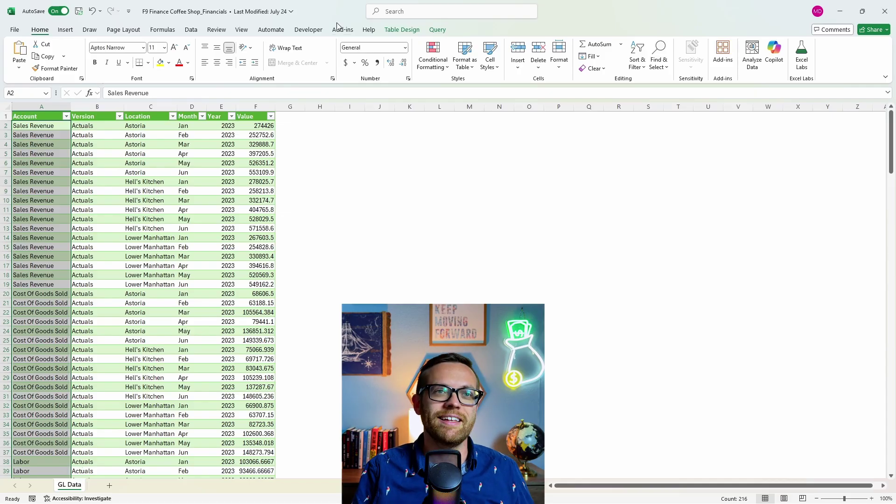
- Open Copilot beside the financials data and widen its pane
{"action": "left_click", "coordinate": [778, 63]}
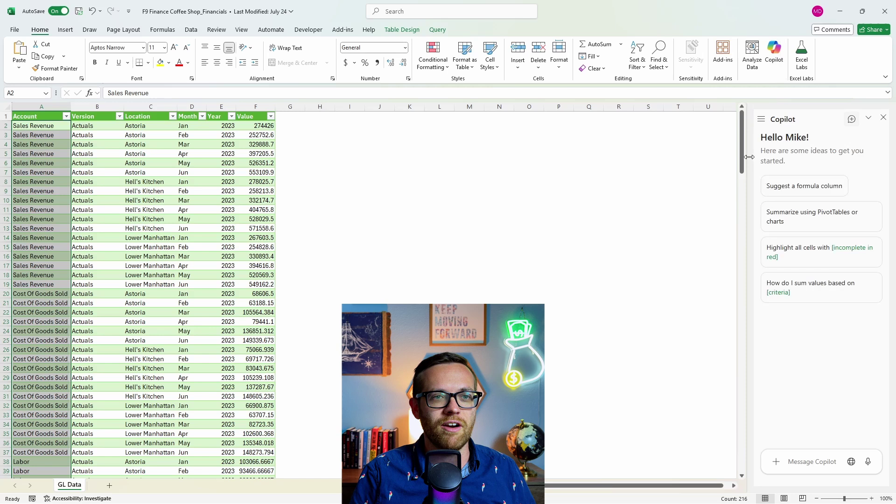
{"action": "left_click_drag", "start_coordinate": [749, 157], "coordinate": [724, 158]}
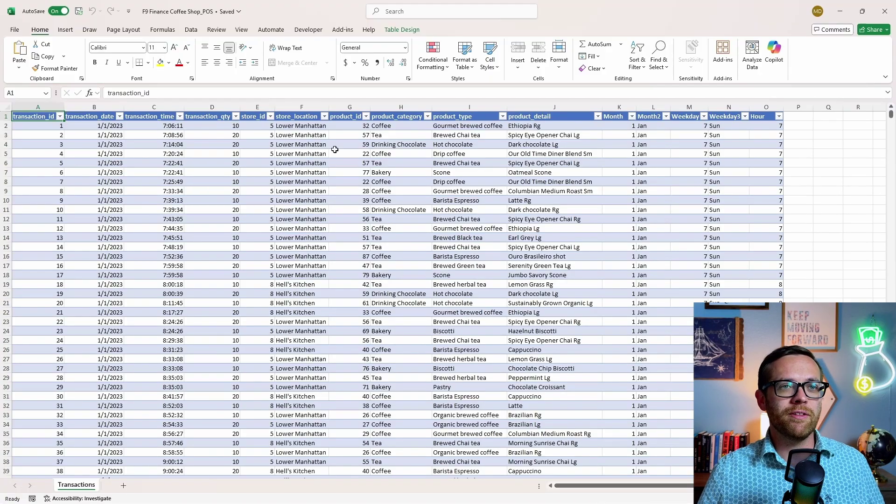
- Ask Copilot: 'Using table "transactions" forecast the next 3 months of sales using Python'
{"action": "left_click", "coordinate": [773, 51]}
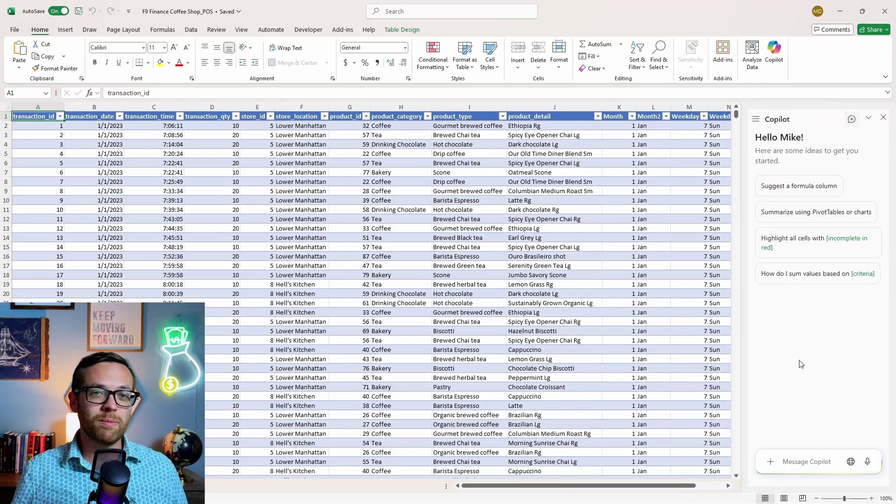
{"action": "type", "text": "Us"}
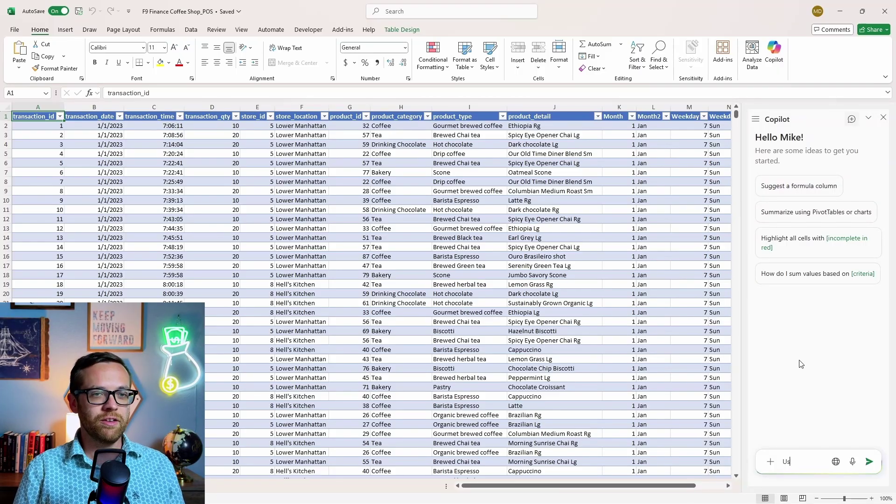
{"action": "type", "text": "ing table"}
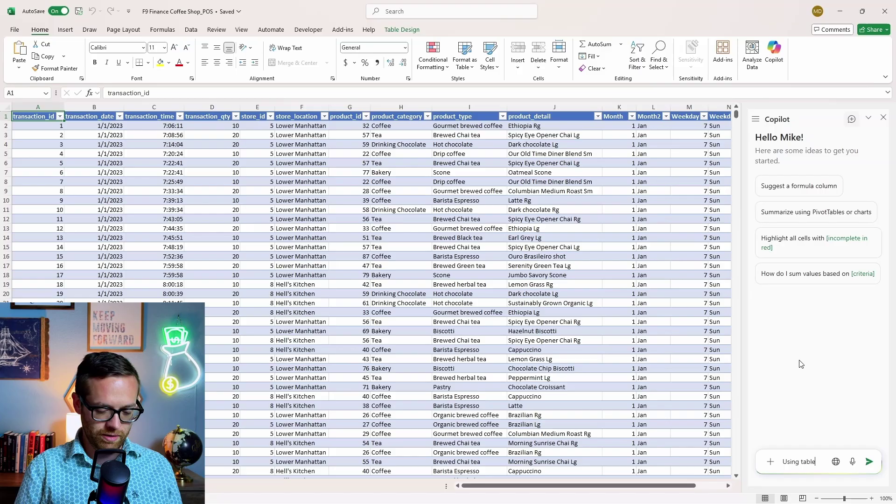
{"action": "type", "text": " \"transact"}
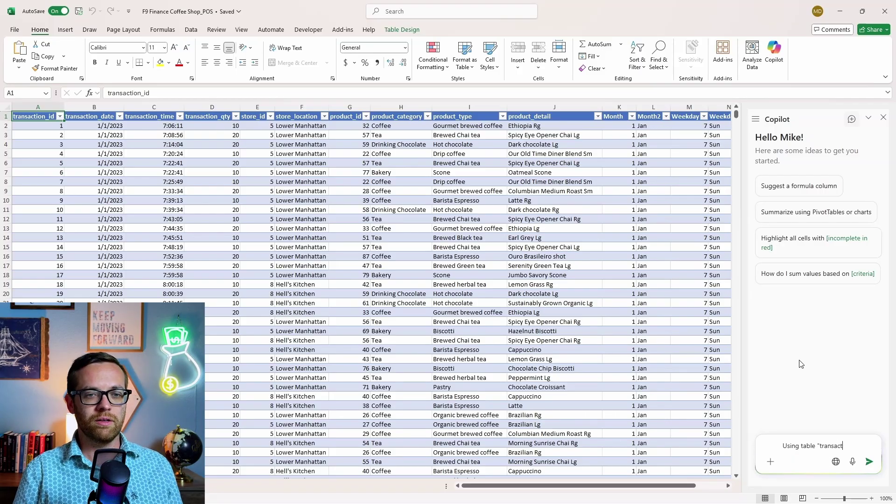
{"action": "type", "text": "ions\" fore"}
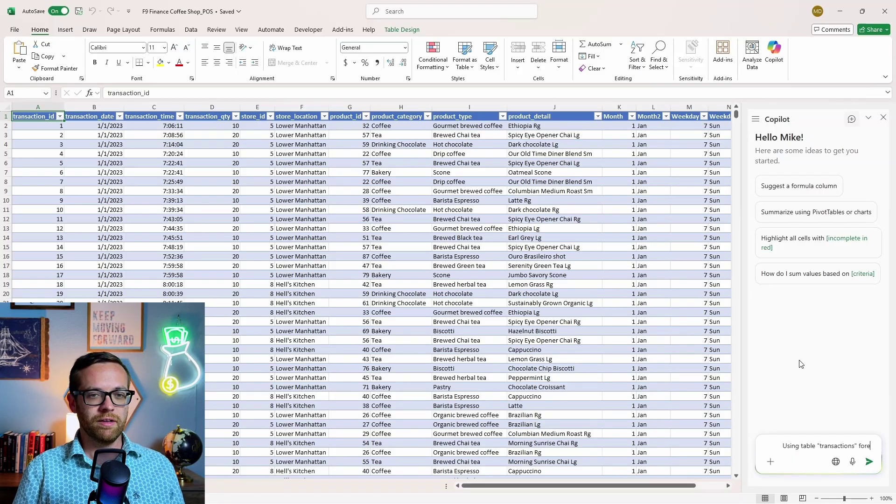
{"action": "type", "text": "cast the next"}
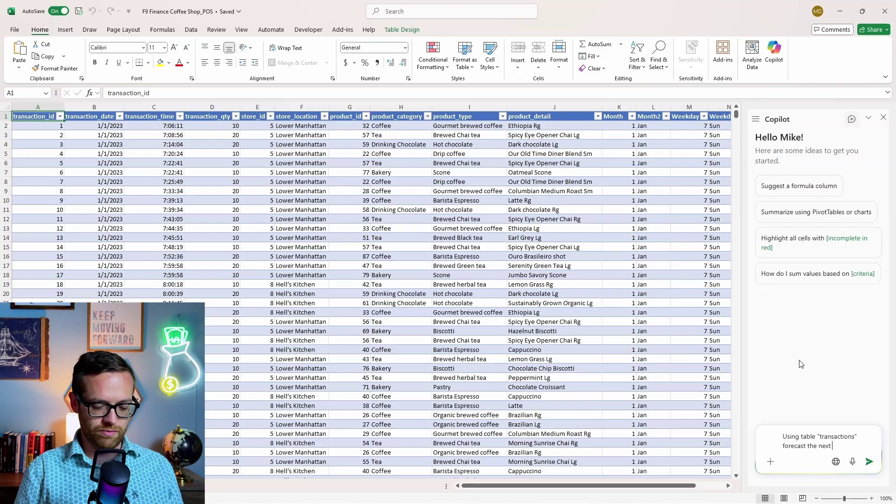
{"action": "type", "text": " 3 months of"}
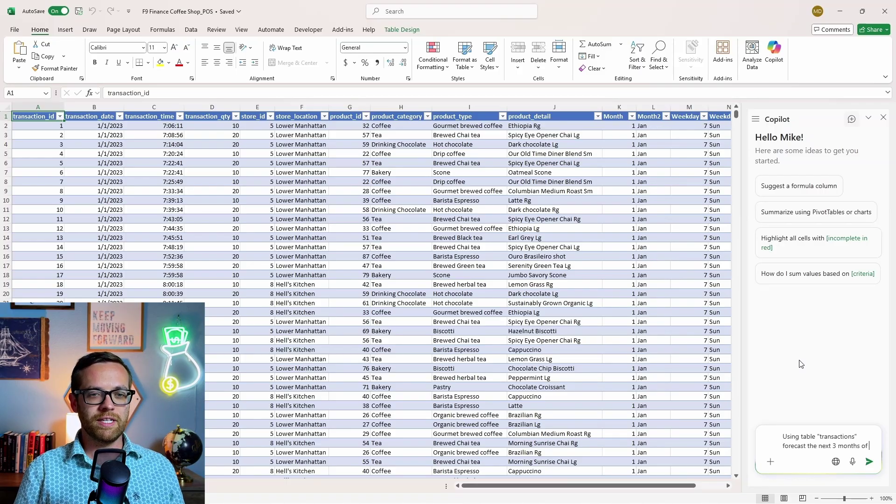
{"action": "type", "text": " sales using Python"}
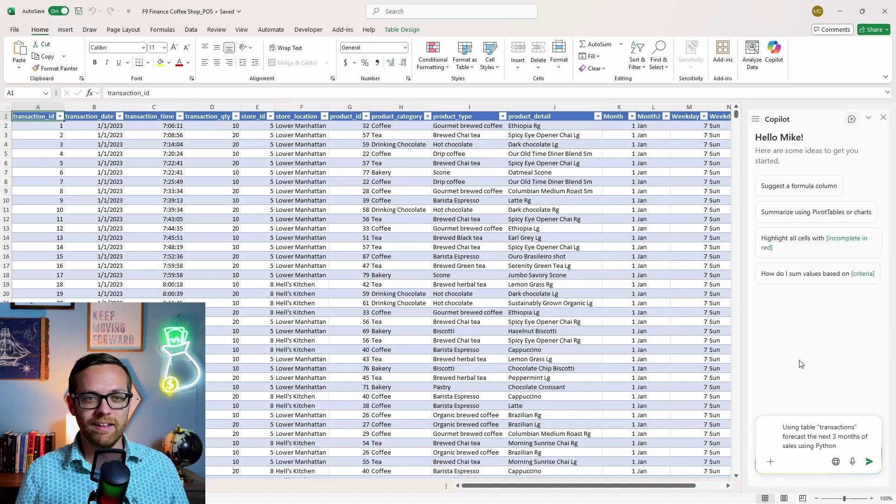
{"action": "key", "text": "Return"}
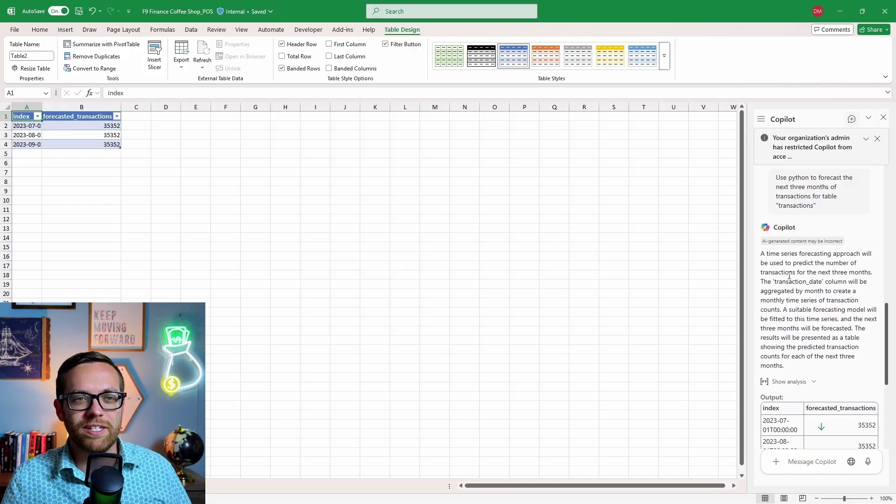
- Reveal and scroll through the Python code behind Copilot's forecast
{"action": "scroll", "coordinate": [816, 281], "scroll_direction": "down", "scroll_amount": 3}
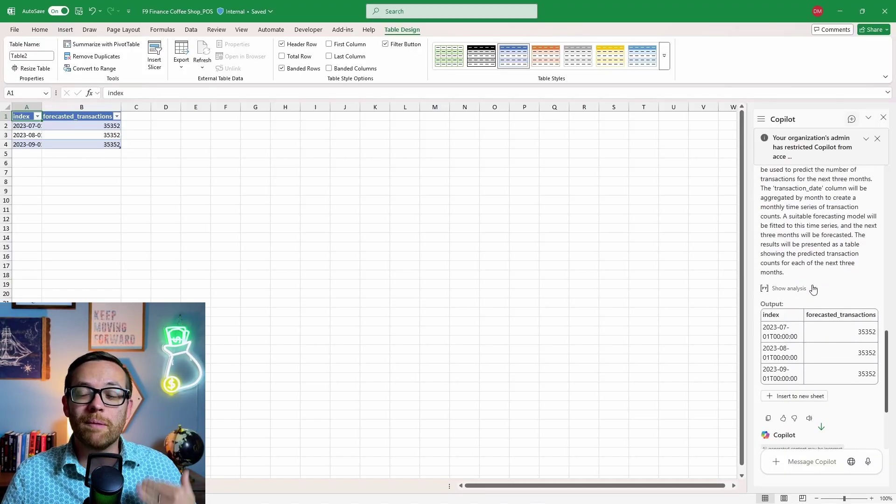
{"action": "left_click", "coordinate": [812, 288]}
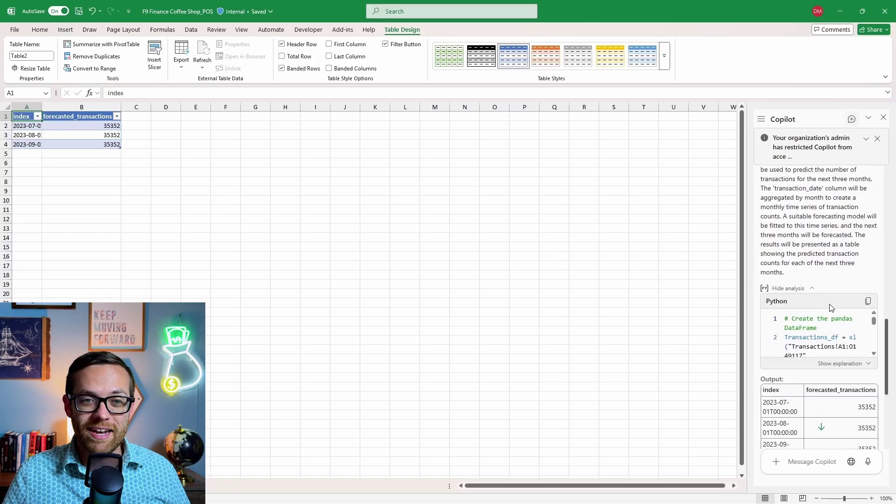
{"action": "scroll", "coordinate": [875, 326], "scroll_direction": "down", "scroll_amount": 1}
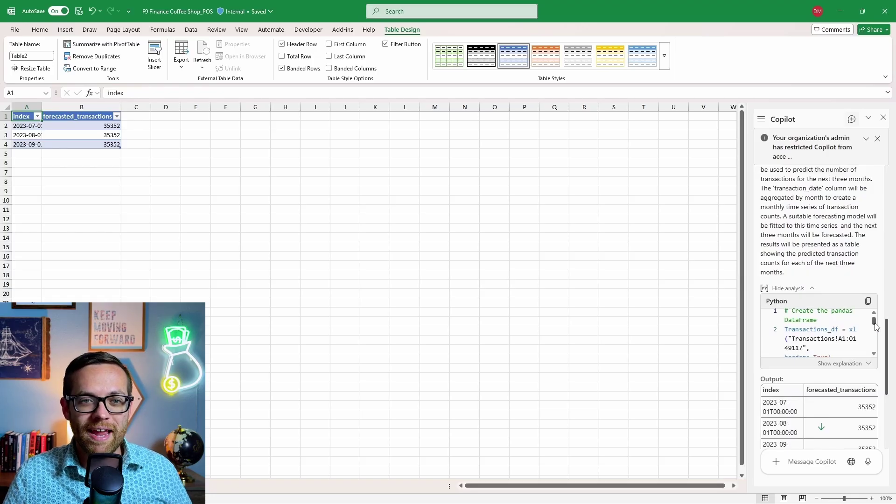
{"action": "scroll", "coordinate": [875, 327], "scroll_direction": "down", "scroll_amount": 2}
{"action": "left_click_drag", "start_coordinate": [875, 328], "coordinate": [881, 355]}
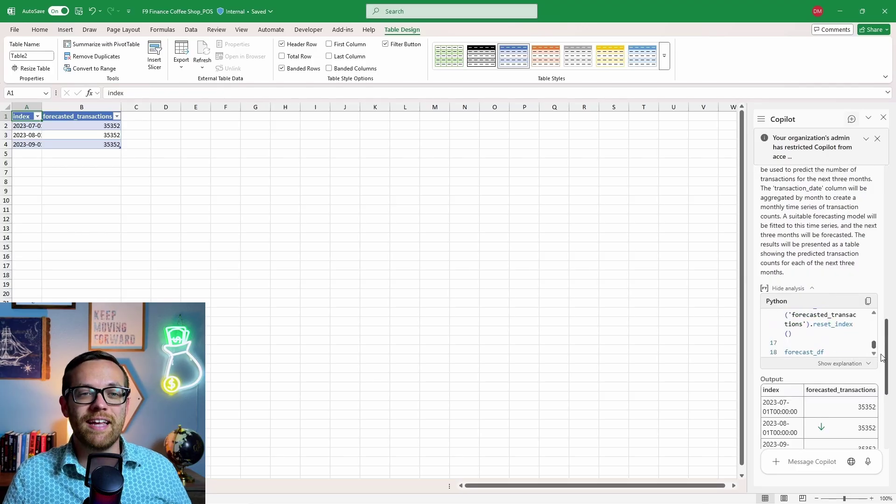
{"action": "scroll", "coordinate": [882, 358], "scroll_direction": "down", "scroll_amount": 3}
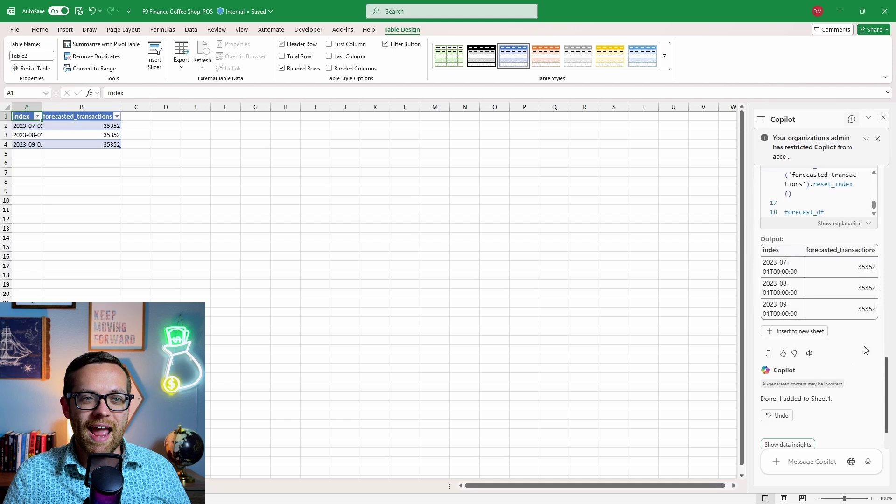
- Select forecast columns A:B and compare them with the Transactions sheet
{"action": "left_click", "coordinate": [130, 190]}
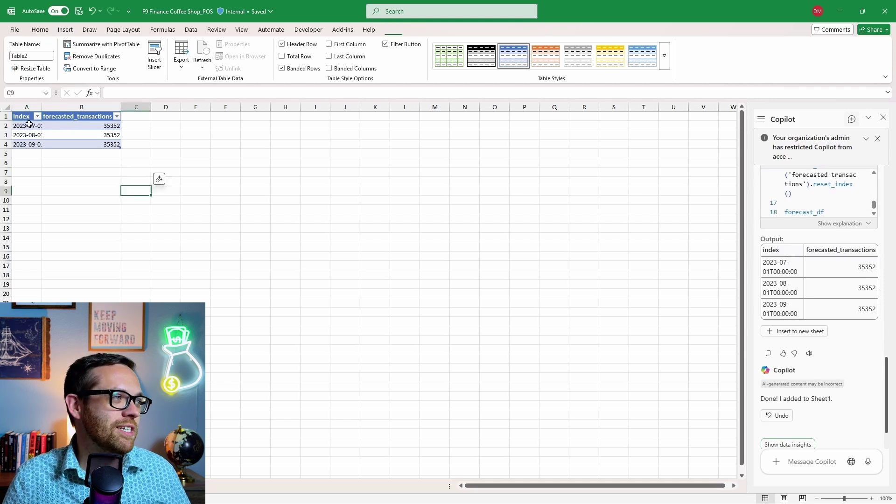
{"action": "left_click_drag", "start_coordinate": [82, 107], "coordinate": [28, 105]}
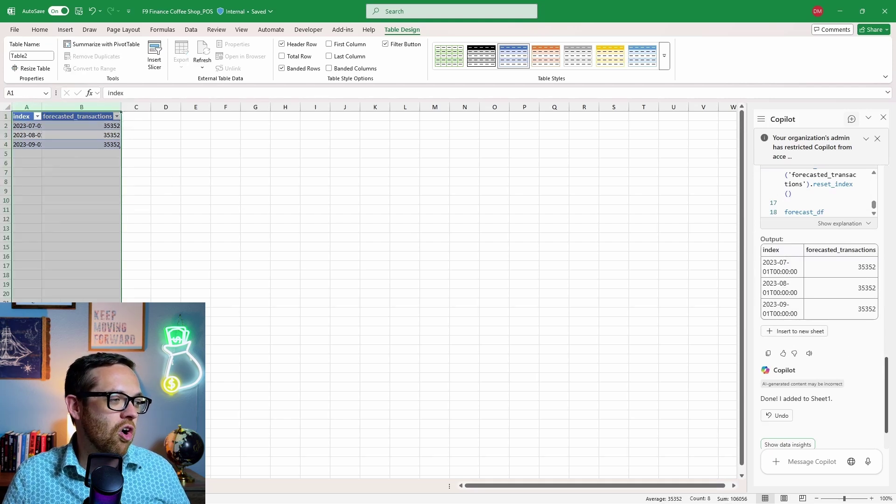
{"action": "key", "text": "ctrl+Page_Up"}
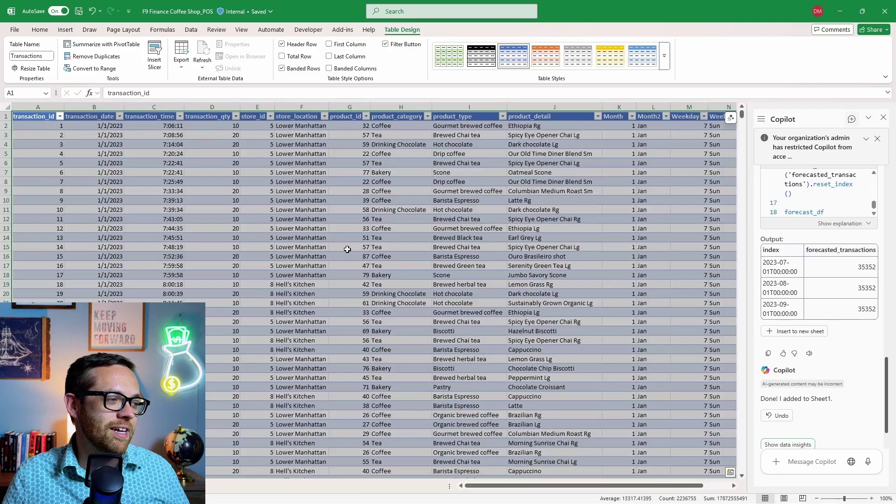
{"action": "key", "text": "ctrl+Page_Down"}
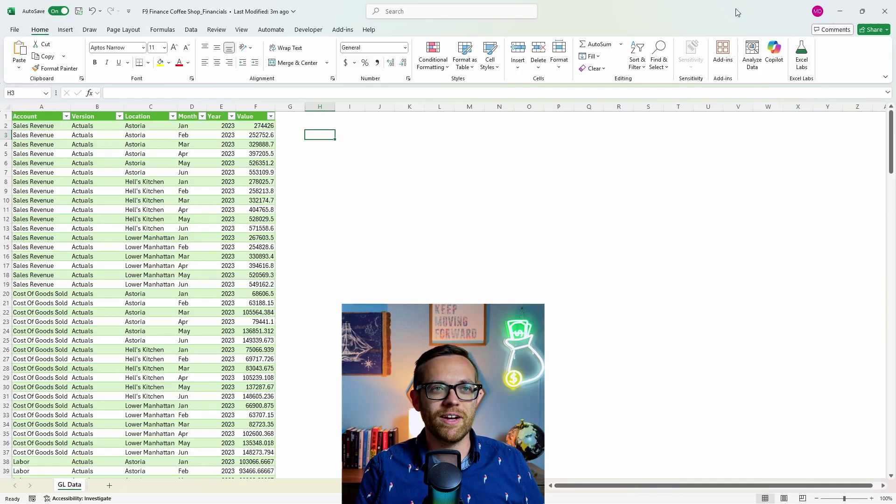
- Search the Add-ins gallery for 'excel labs' and add the Excel Labs add-in
{"action": "left_click", "coordinate": [721, 53]}
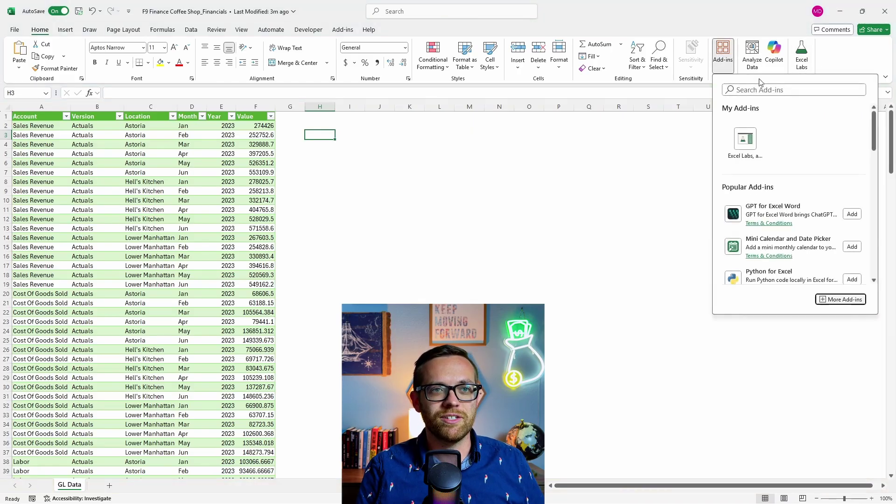
{"action": "left_click", "coordinate": [760, 88]}
{"action": "type", "text": "e"}
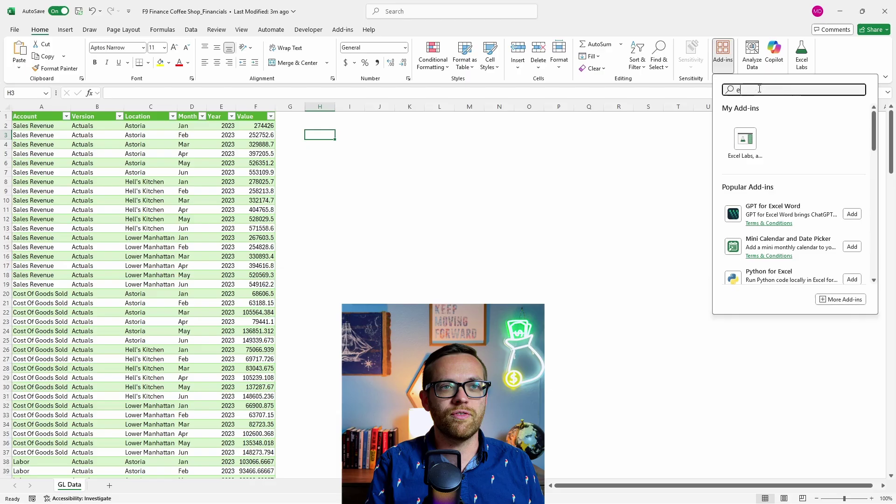
{"action": "type", "text": "xcel labs"}
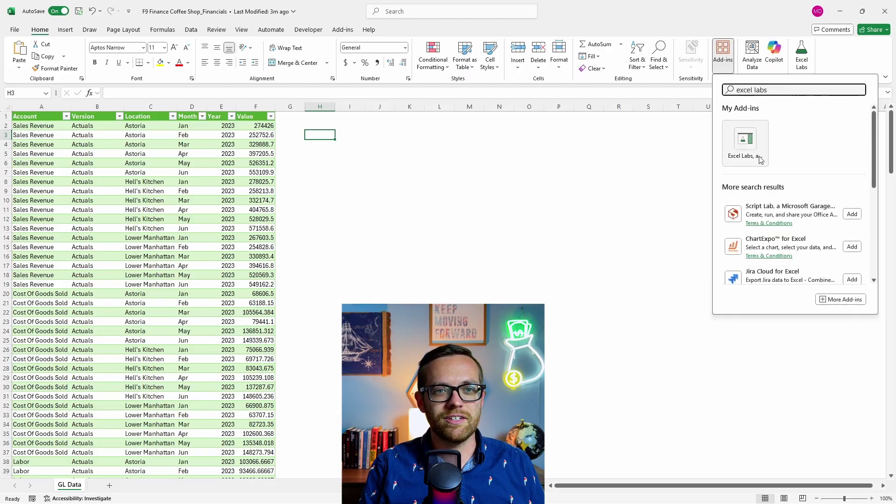
{"action": "left_click", "coordinate": [745, 149]}
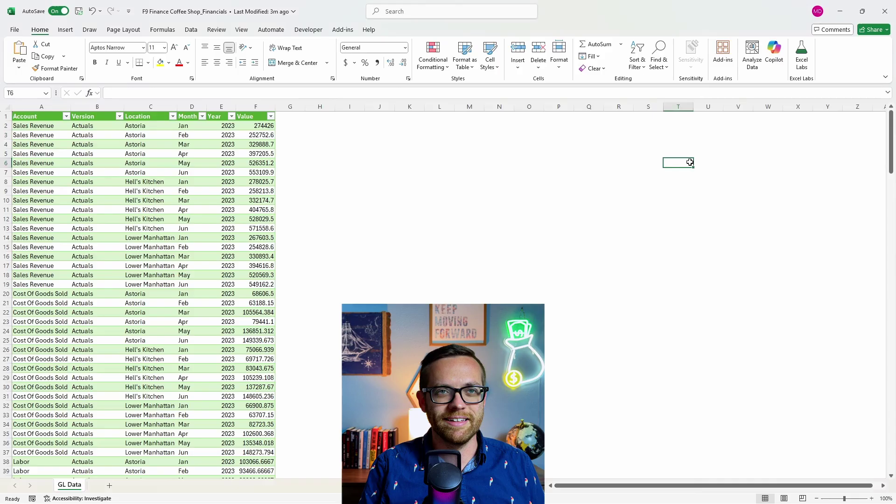
- Open Excel Labs and review its experiments: Agent mode, LABS.GENERATIVEAI, Python editor
{"action": "left_click", "coordinate": [797, 60]}
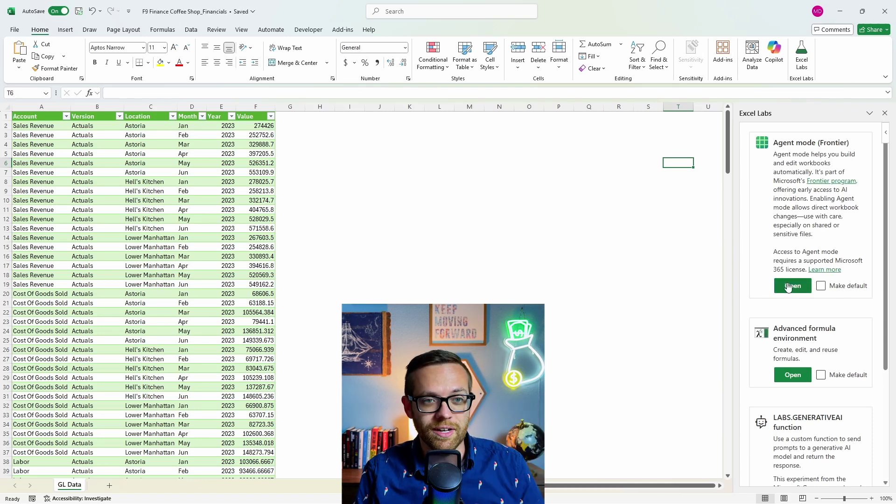
{"action": "scroll", "coordinate": [788, 289], "scroll_direction": "down", "scroll_amount": 1}
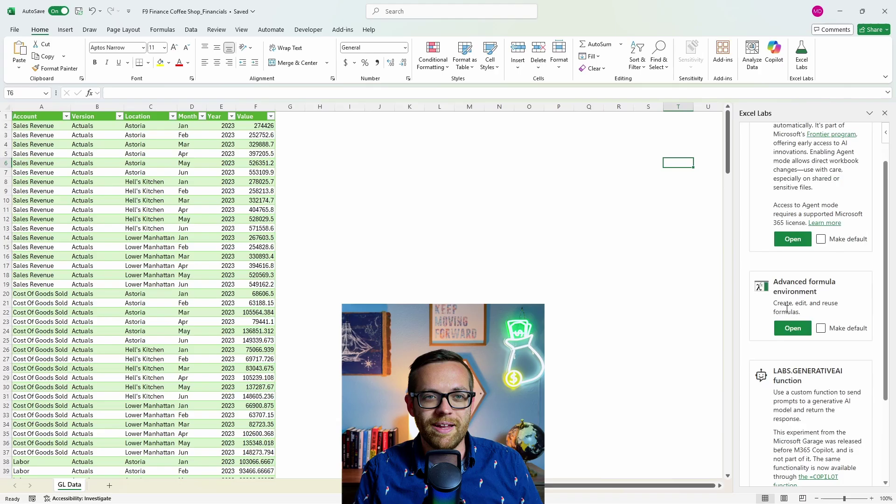
{"action": "scroll", "coordinate": [787, 327], "scroll_direction": "down", "scroll_amount": 3}
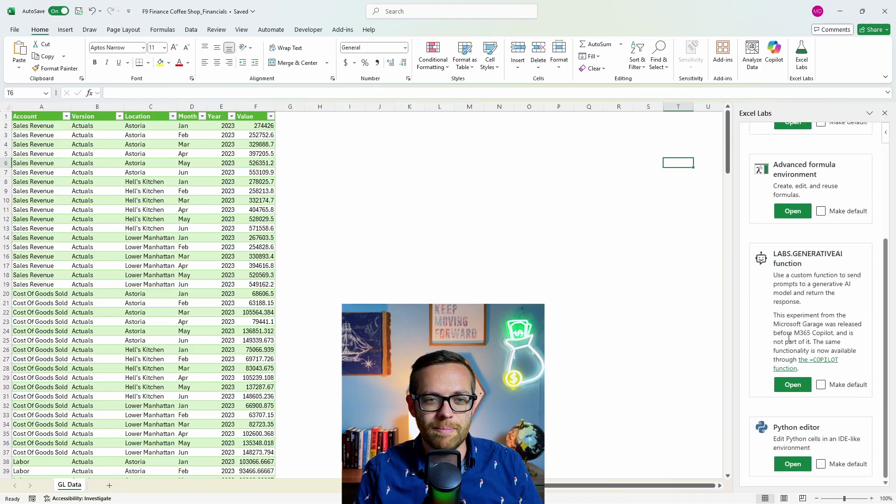
- Open the LABS.GENERATIVEAI experiment in Excel Labs and review its API key and terms sections
{"action": "left_click", "coordinate": [799, 385]}
{"action": "scroll", "coordinate": [823, 155], "scroll_direction": "down", "scroll_amount": 2}
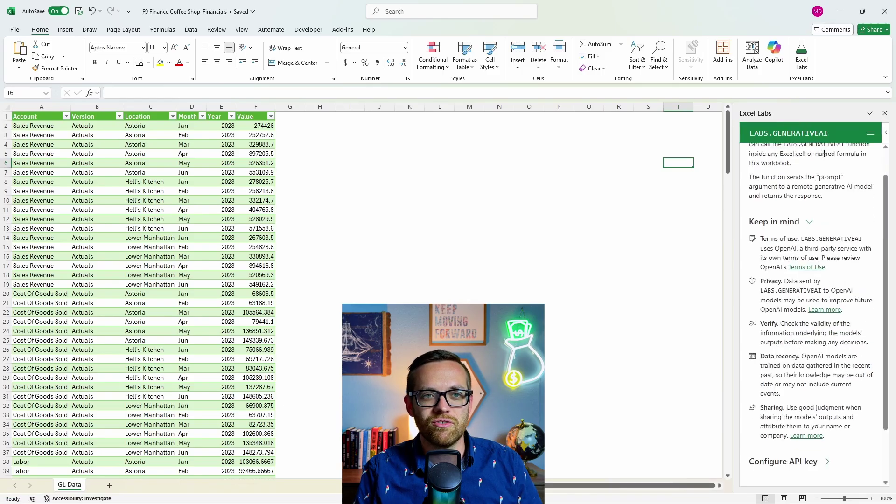
{"action": "scroll", "coordinate": [824, 154], "scroll_direction": "up", "scroll_amount": 2}
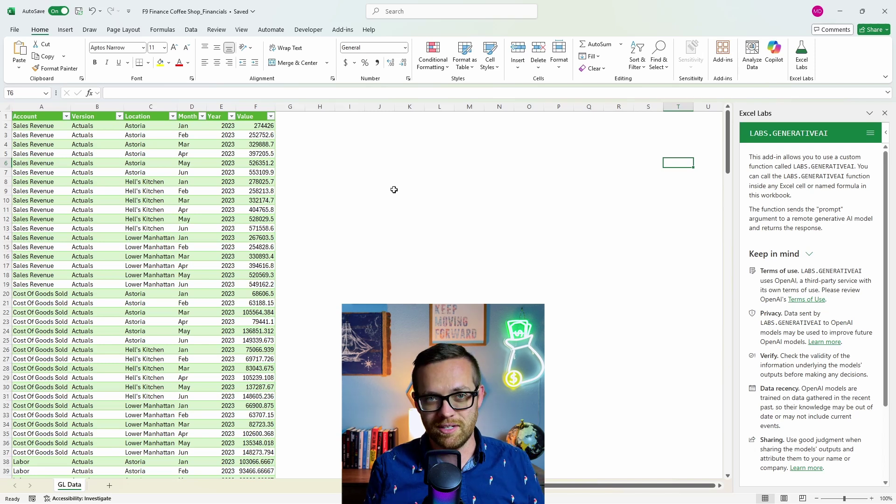
{"action": "left_click", "coordinate": [350, 171]}
{"action": "scroll", "coordinate": [780, 258], "scroll_direction": "down", "scroll_amount": 3}
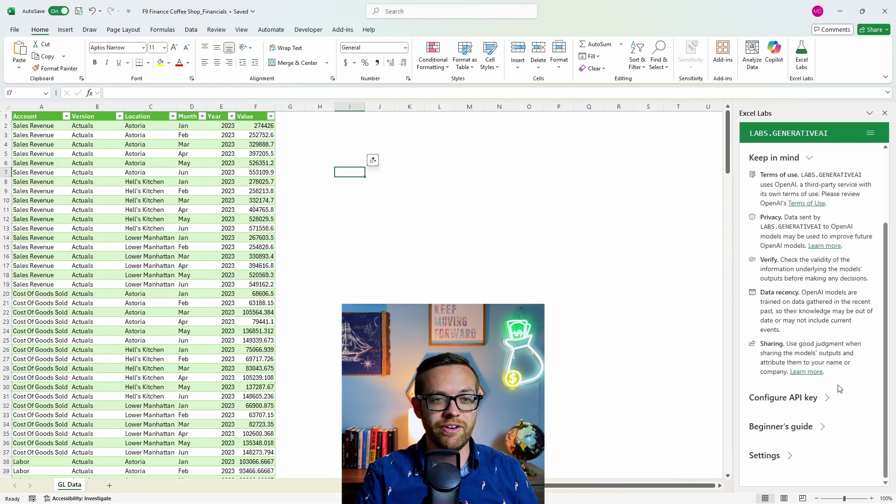
{"action": "left_click", "coordinate": [821, 401]}
{"action": "scroll", "coordinate": [823, 322], "scroll_direction": "down", "scroll_amount": 3}
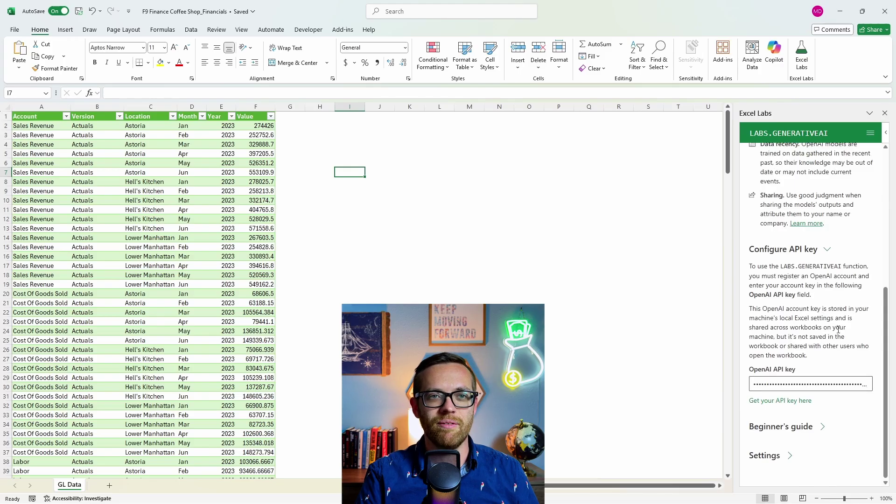
{"action": "scroll", "coordinate": [836, 329], "scroll_direction": "up", "scroll_amount": 10}
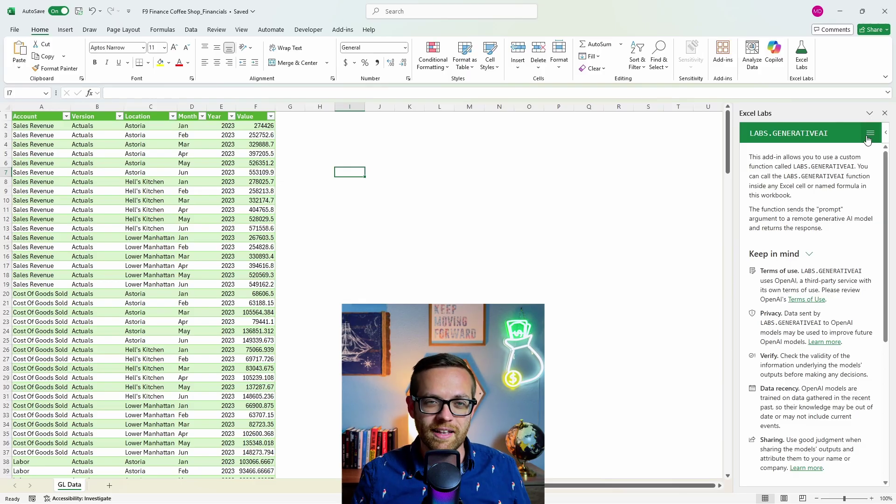
{"action": "left_click", "coordinate": [409, 191]}
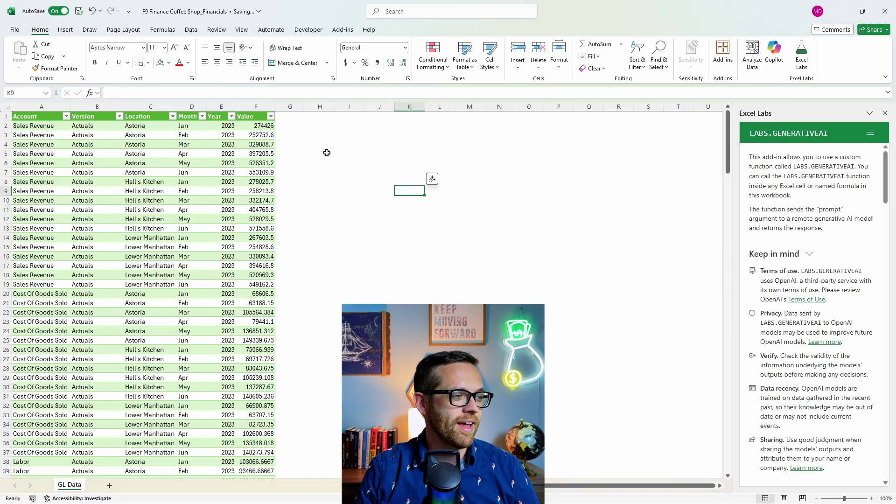
- Add a new blank sheet and label B2 'Target Cost Of Sales', autofitting column B
{"action": "left_click", "coordinate": [109, 485]}
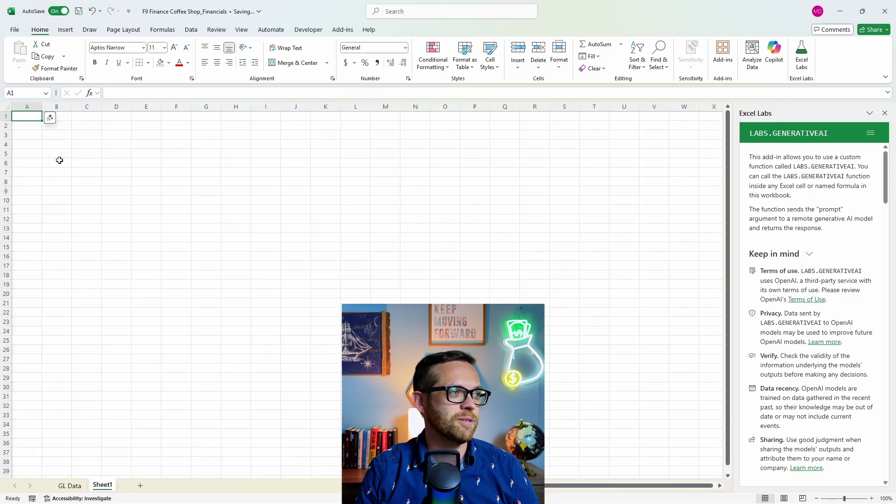
{"action": "left_click", "coordinate": [60, 128]}
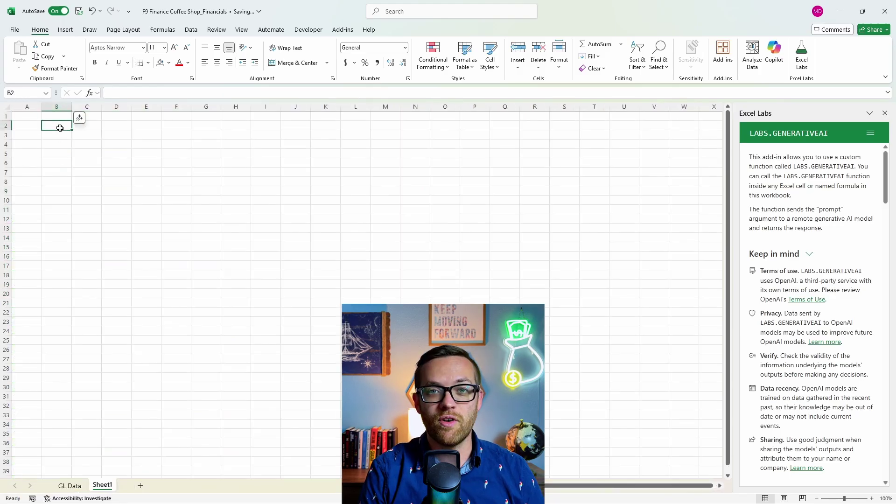
{"action": "type", "text": "Ta"}
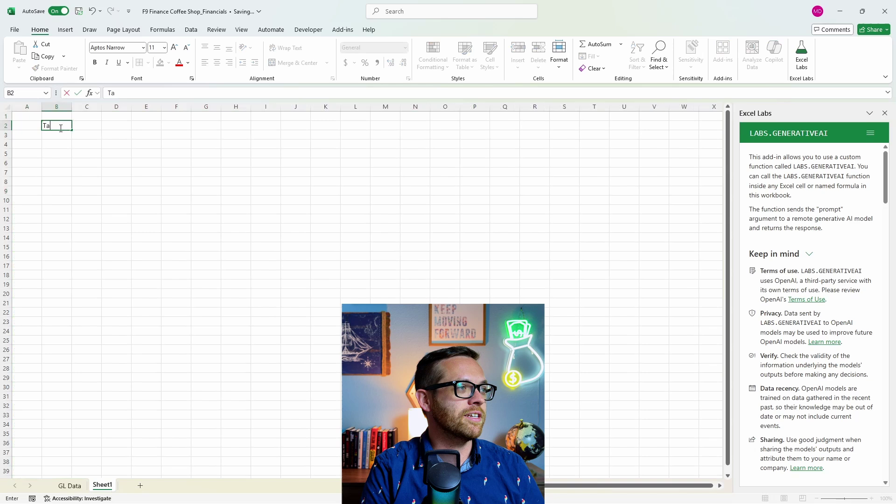
{"action": "type", "text": "rget Cost Of Sales"}
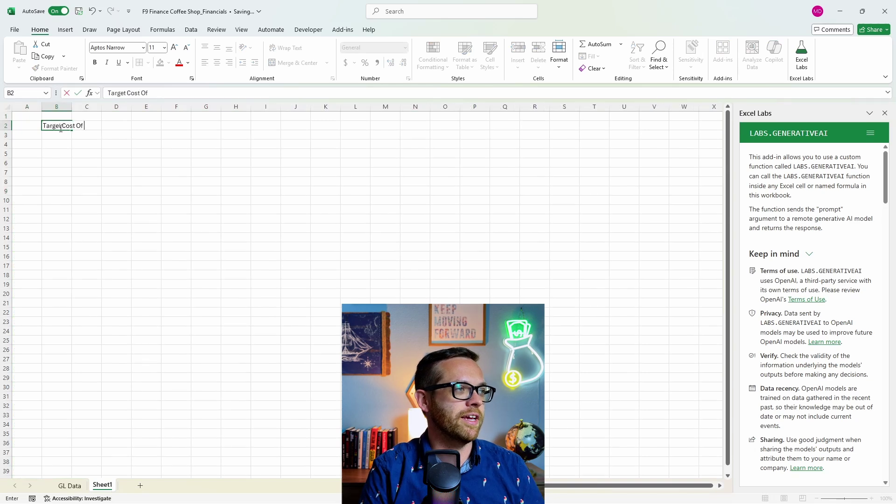
{"action": "key", "text": "Return"}
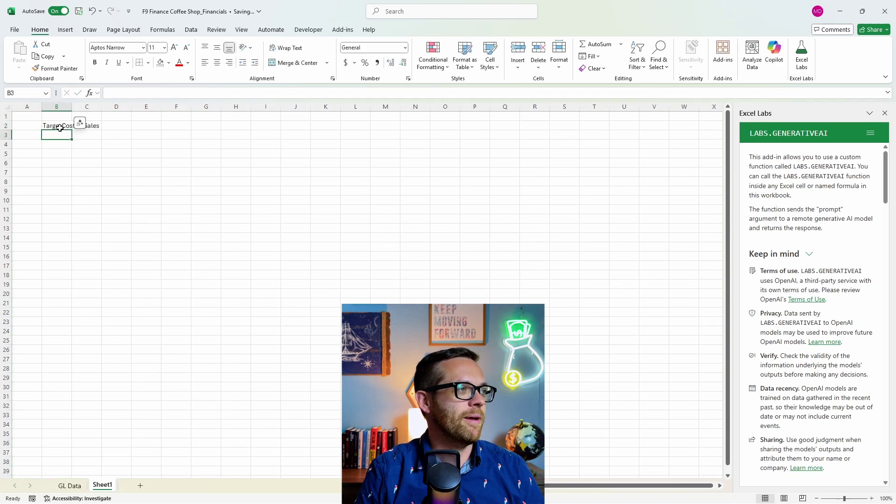
{"action": "double_click", "coordinate": [71, 107]}
- Enter =LABS.GENERATIVEAI("What is an optimal cost of sales % for a coffee shop", 0.2) in C2
{"action": "left_click", "coordinate": [131, 126]}
{"action": "type", "text": "=LABS"}
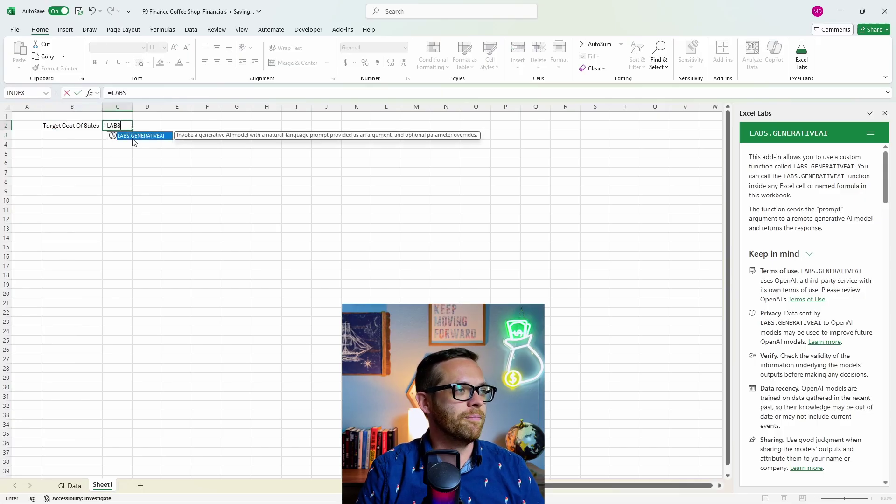
{"action": "double_click", "coordinate": [135, 135]}
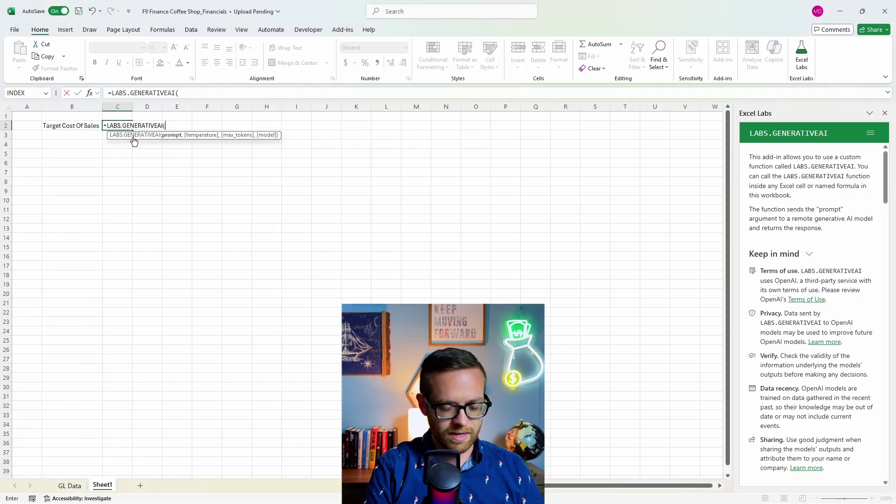
{"action": "type", "text": "\"What is "}
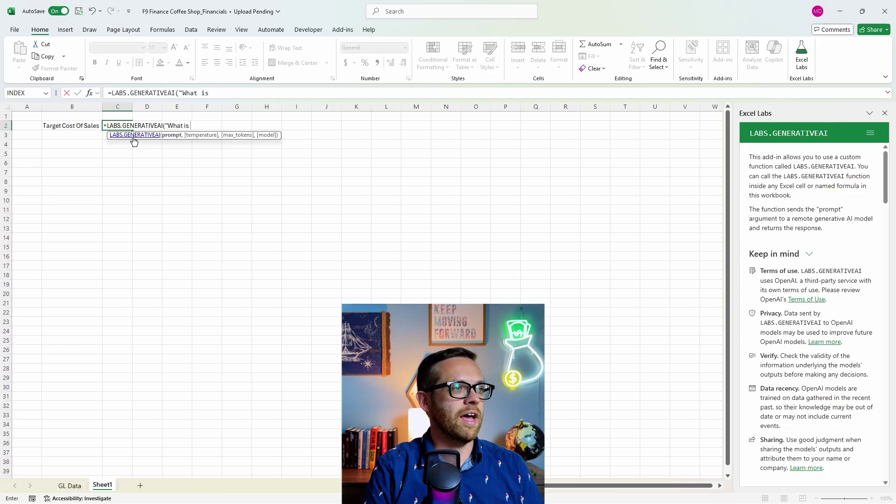
{"action": "type", "text": "an optimal c"}
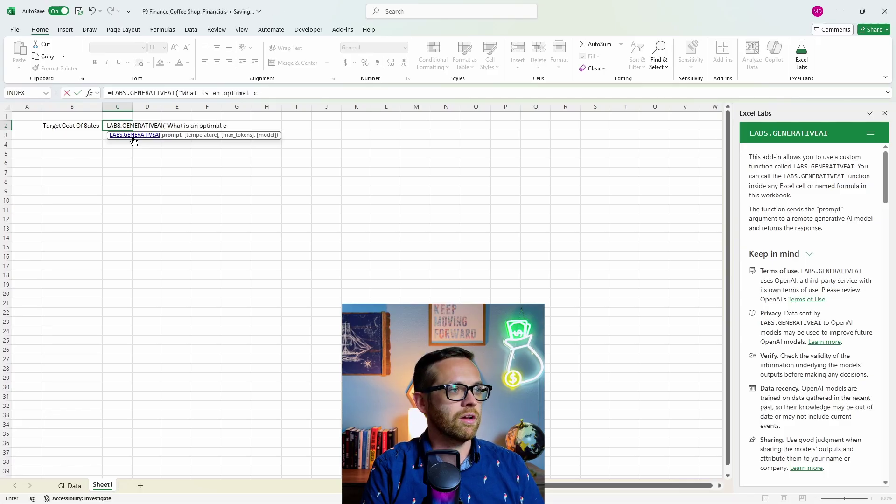
{"action": "type", "text": "ost of sales"}
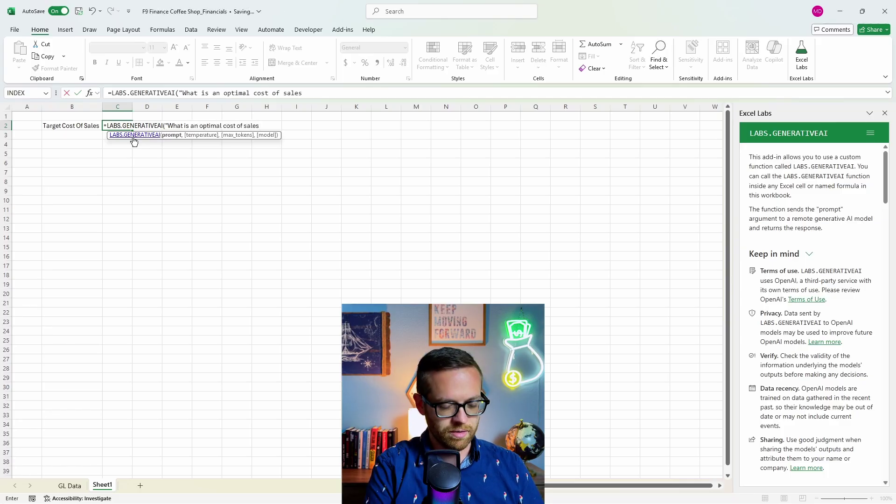
{"action": "type", "text": " % for a res"}
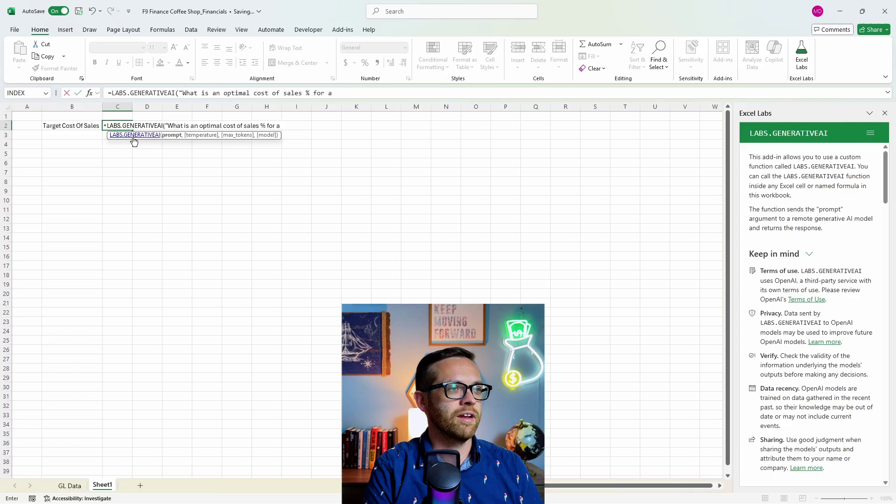
{"action": "key", "text": "BackSpace"}
{"action": "key", "text": "BackSpace"}
{"action": "key", "text": "BackSpace"}
{"action": "type", "text": "cof"}
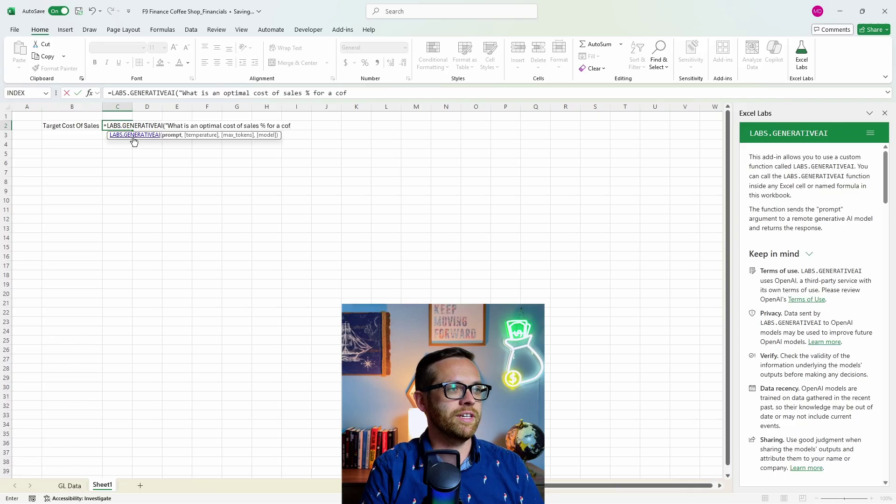
{"action": "type", "text": "fee shop"}
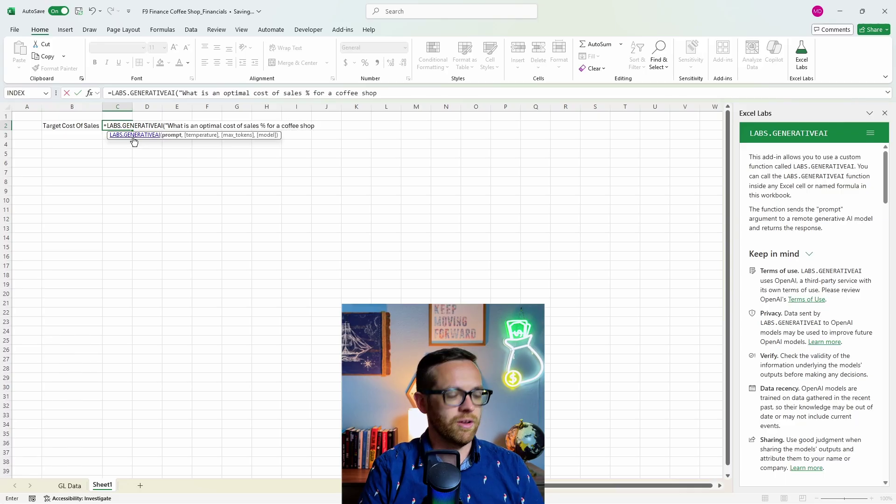
{"action": "type", "text": "\","}
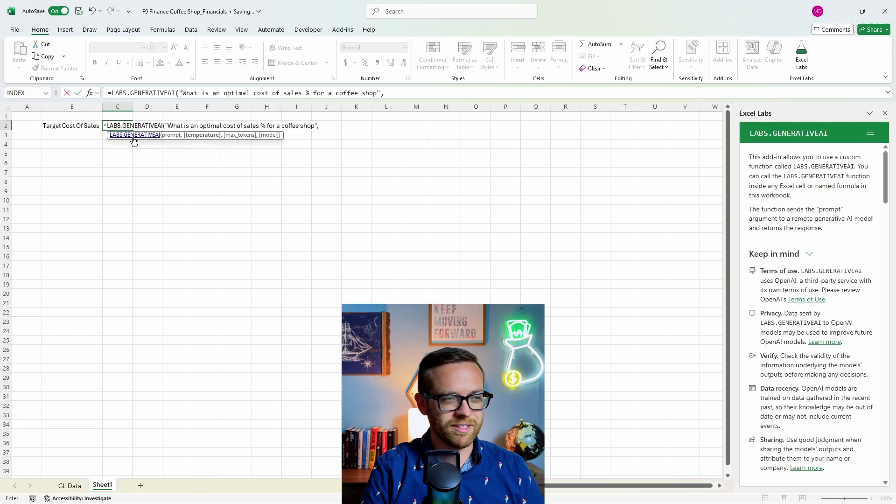
{"action": "type", "text": " 0"}
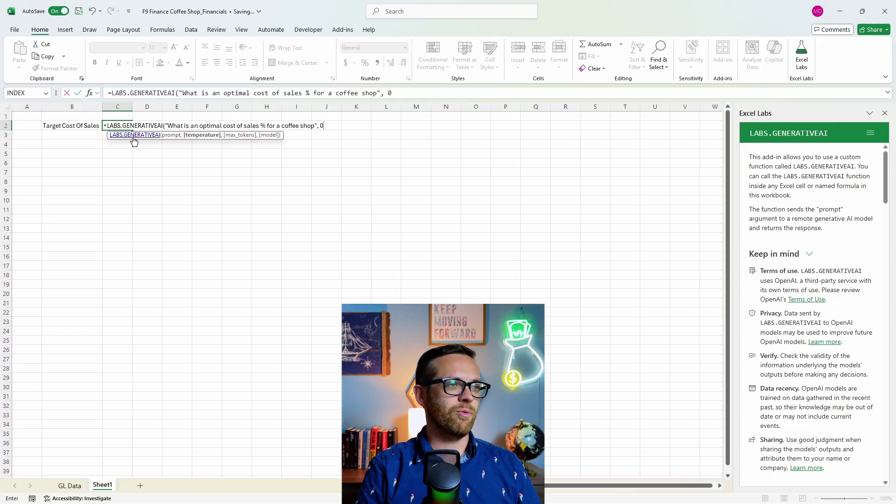
{"action": "type", "text": ".2"}
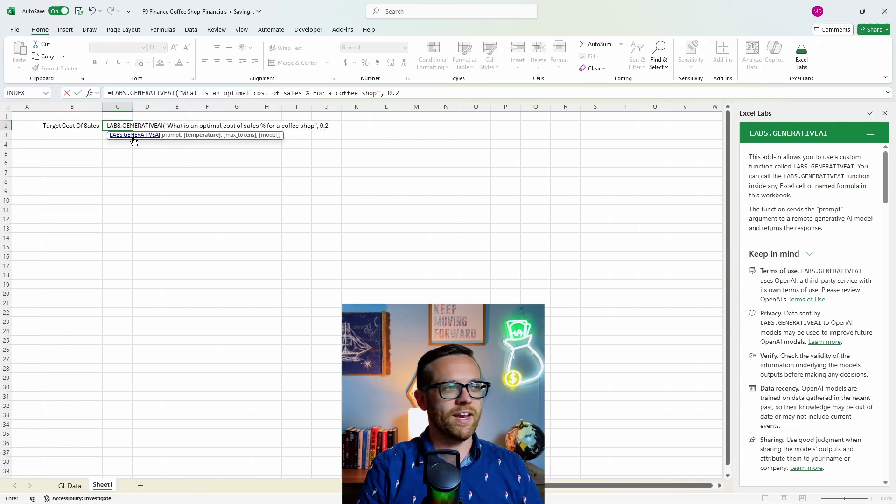
{"action": "type", "text": ")"}
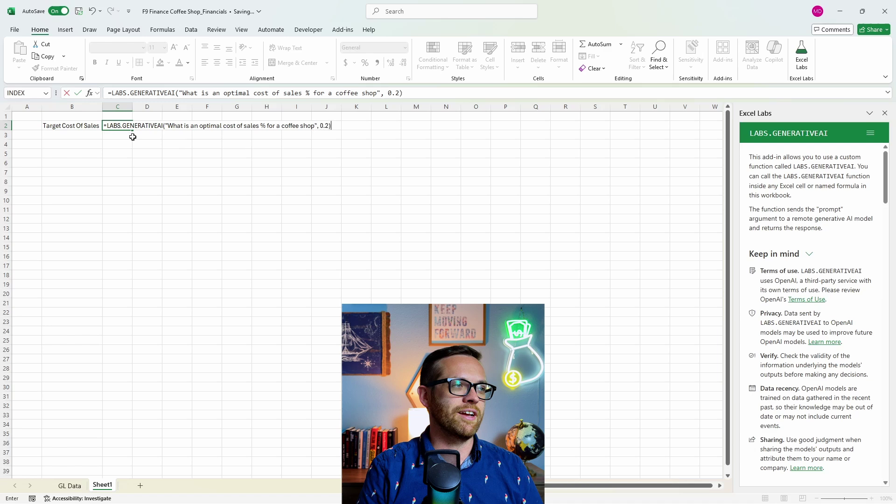
{"action": "key", "text": "Return"}
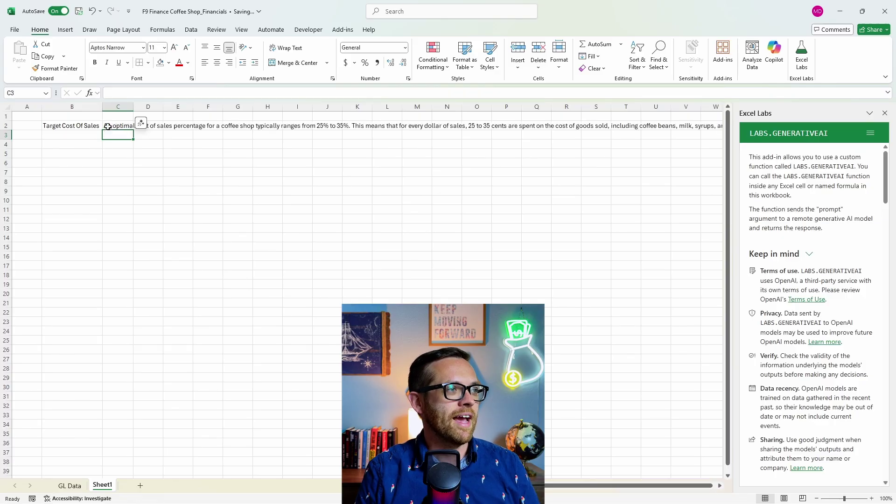
- Append '. Output this as a single percentage' to the C2 prompt after 'coffee shop'
{"action": "left_click", "coordinate": [108, 126]}
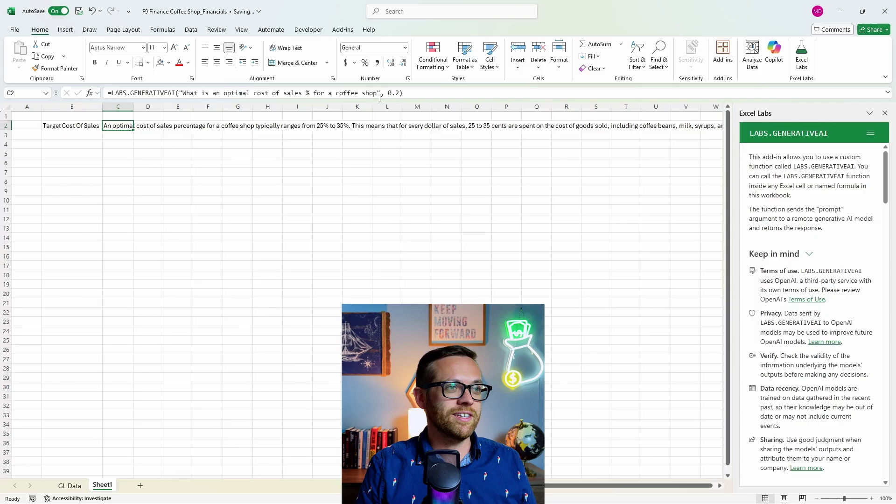
{"action": "left_click", "coordinate": [377, 93]}
{"action": "type", "text": ". Output this "}
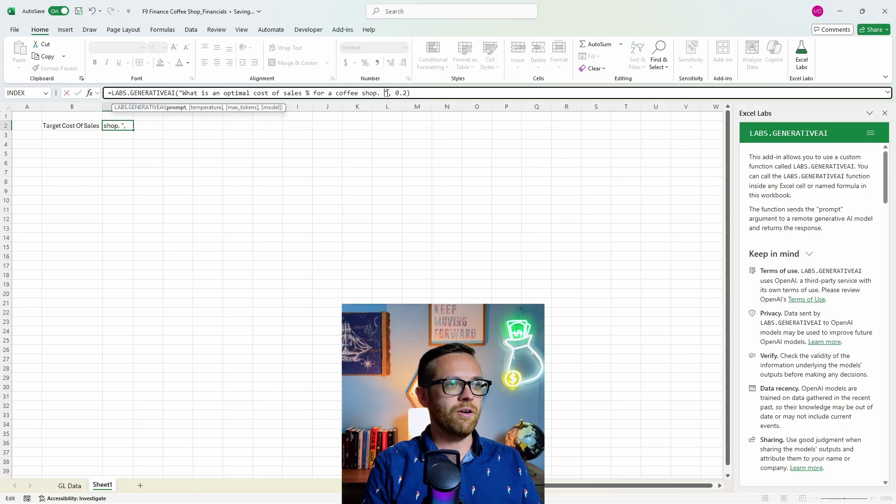
{"action": "type", "text": "as a single pe"}
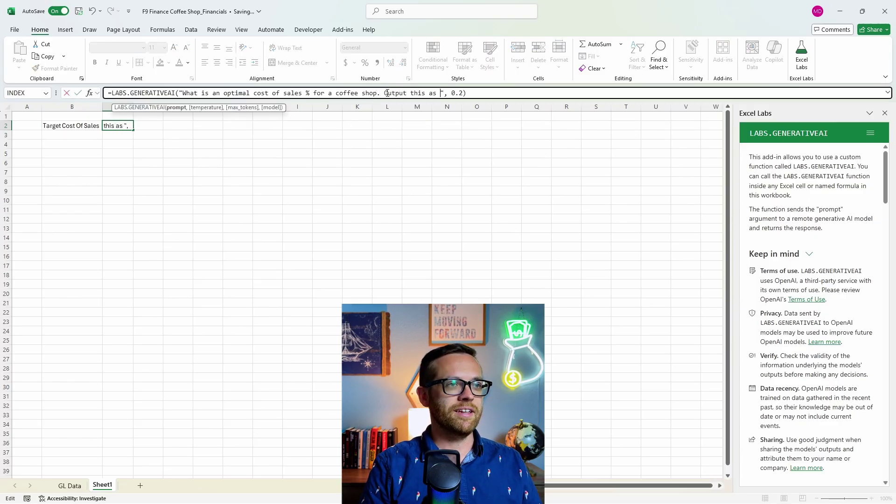
{"action": "type", "text": "rcentage so I can feed it into a model."}
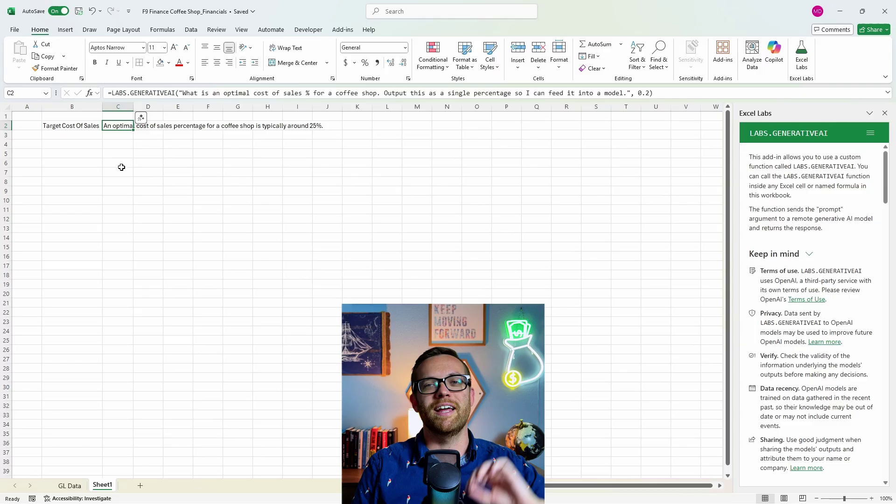
- Label cell B3 'Target labor cost'
{"action": "left_click", "coordinate": [56, 143]}
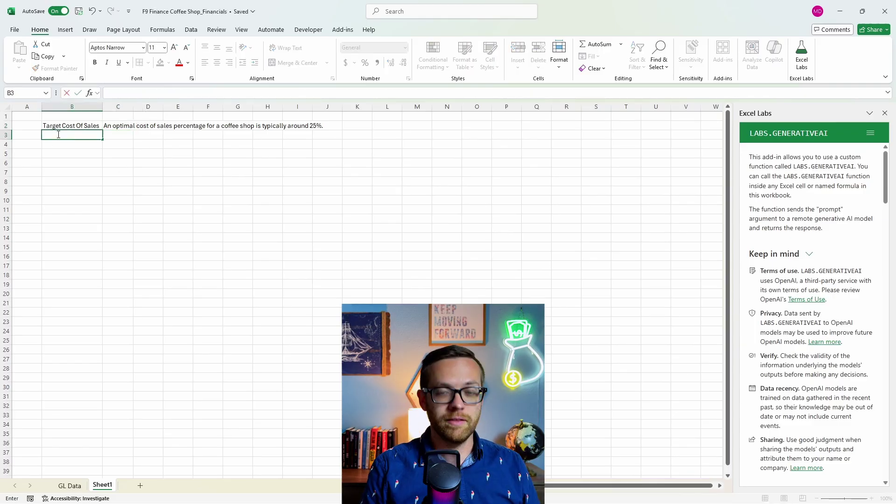
{"action": "left_click", "coordinate": [58, 134]}
{"action": "type", "text": "Target "}
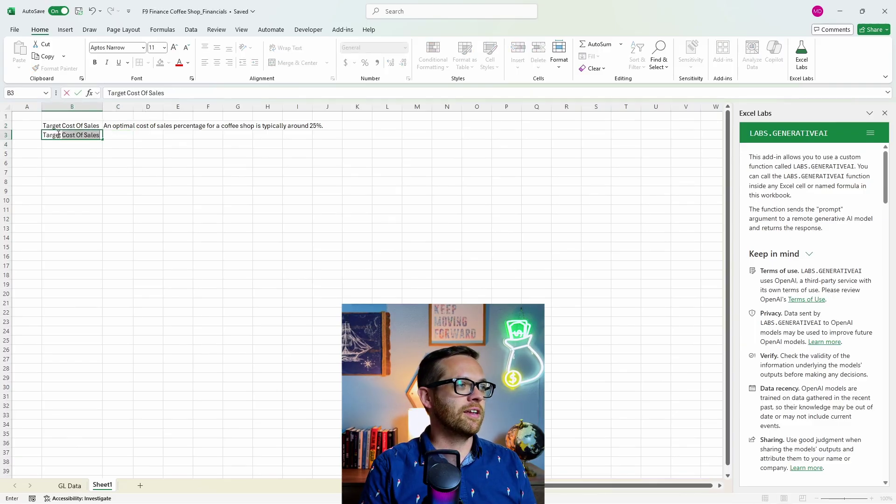
{"action": "type", "text": "labor cost"}
{"action": "key", "text": "Return"}
{"action": "key", "text": "Up"}
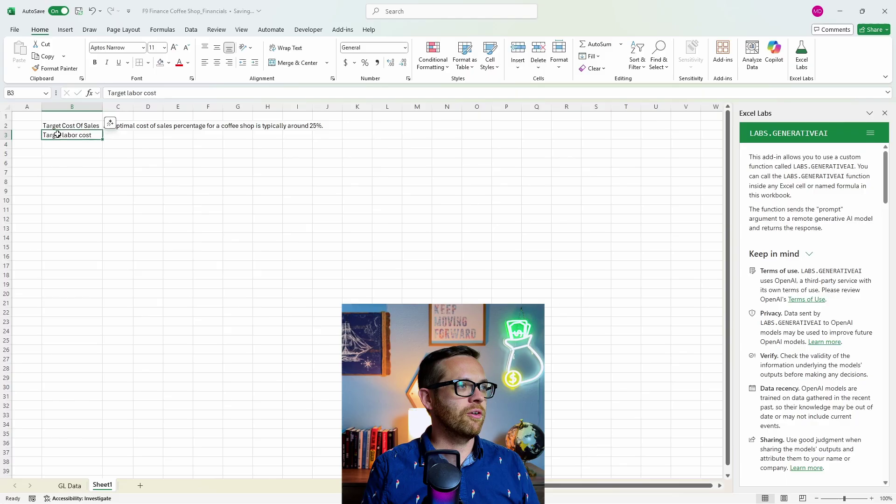
{"action": "key", "text": "Right"}
- Copy the C2 AI formula into C3, replacing 'cost of sales' with 'labor' in its prompt
{"action": "left_click", "coordinate": [124, 124]}
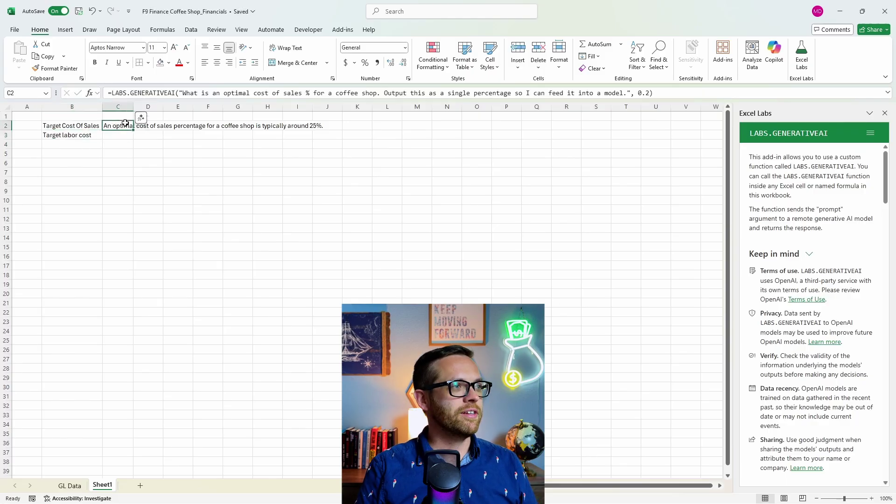
{"action": "key", "text": "ctrl+c"}
{"action": "left_click", "coordinate": [111, 138]}
{"action": "key", "text": "ctrl+v"}
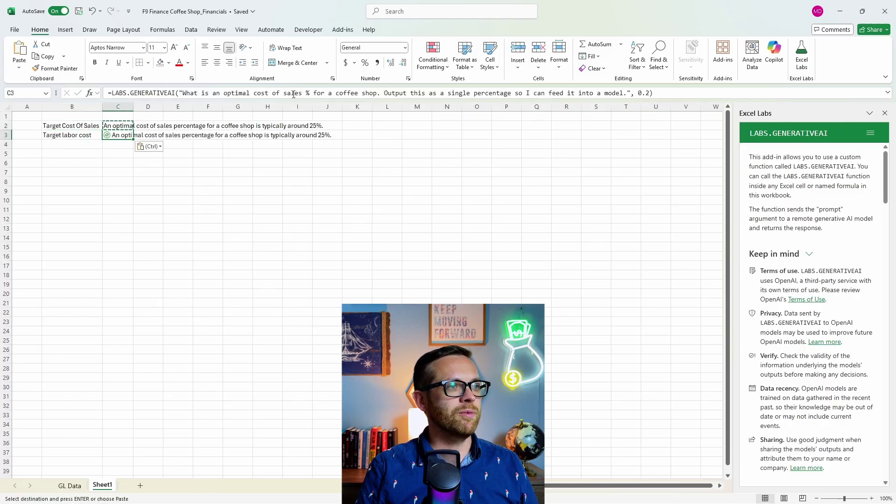
{"action": "left_click_drag", "start_coordinate": [304, 92], "coordinate": [256, 92]}
{"action": "type", "text": "labor"}
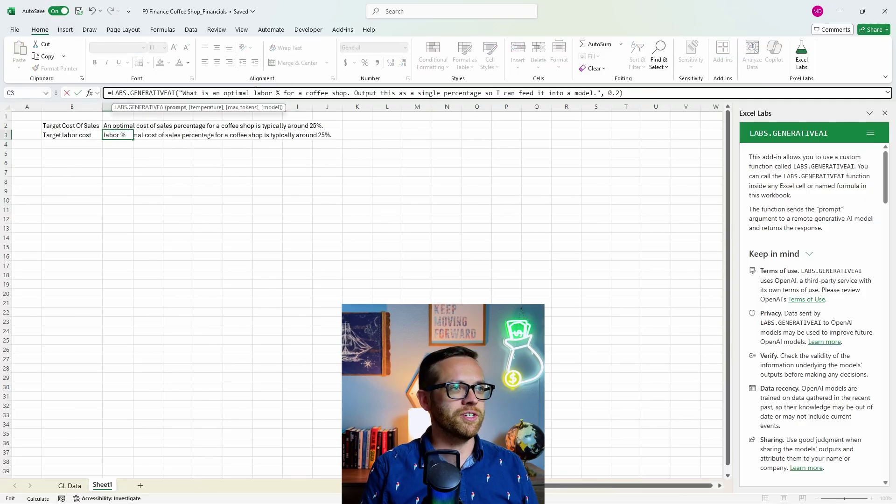
{"action": "key", "text": "Return"}
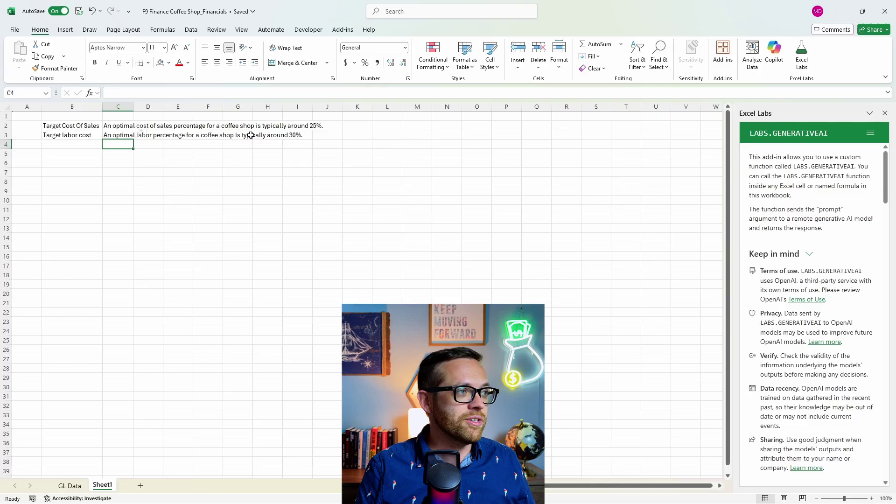
- Paste the AI MACRS depreciation formula into B5 and review the spilled 5, 7 and 10-year table
{"action": "left_click", "coordinate": [84, 155]}
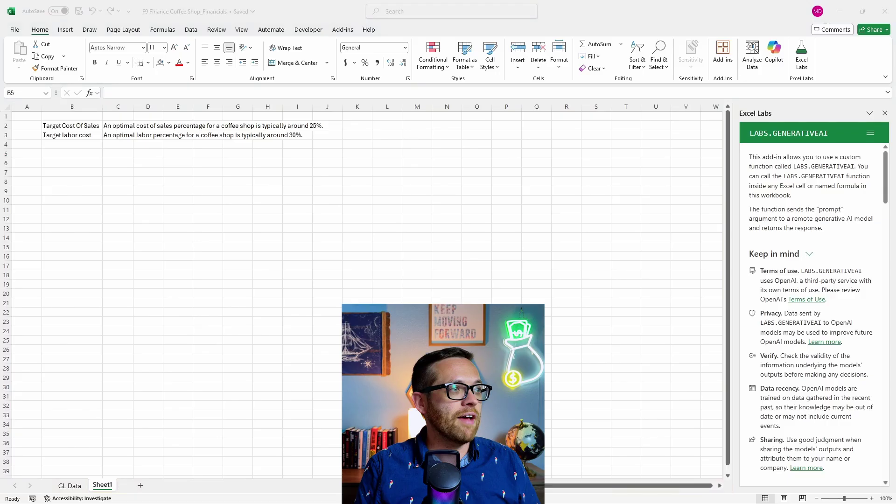
{"action": "left_click", "coordinate": [59, 158]}
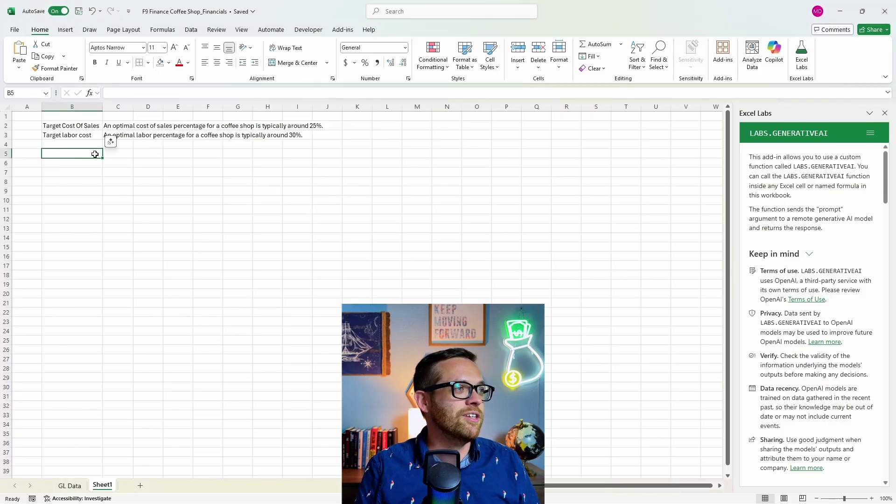
{"action": "key", "text": "ctrl+v"}
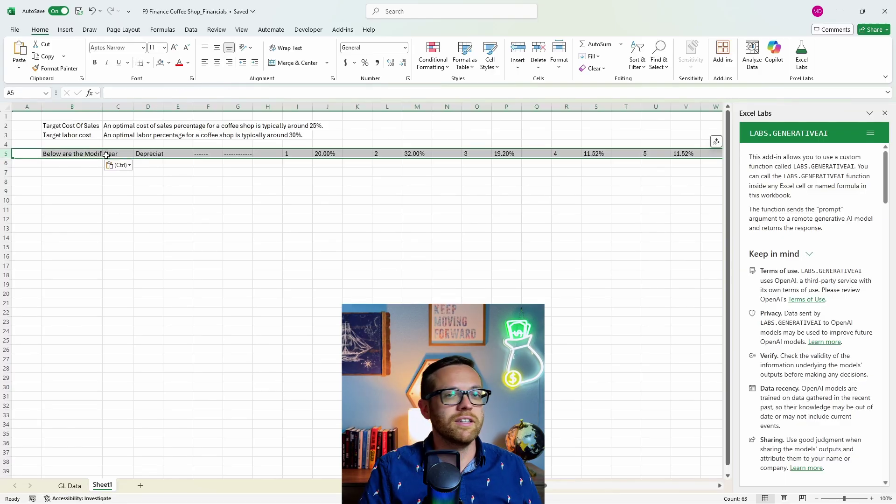
{"action": "left_click", "coordinate": [117, 219]}
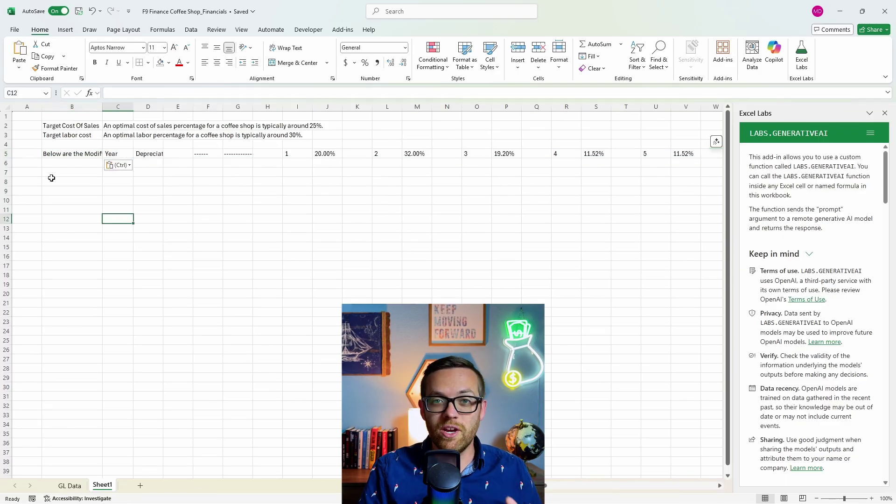
{"action": "left_click", "coordinate": [6, 154]}
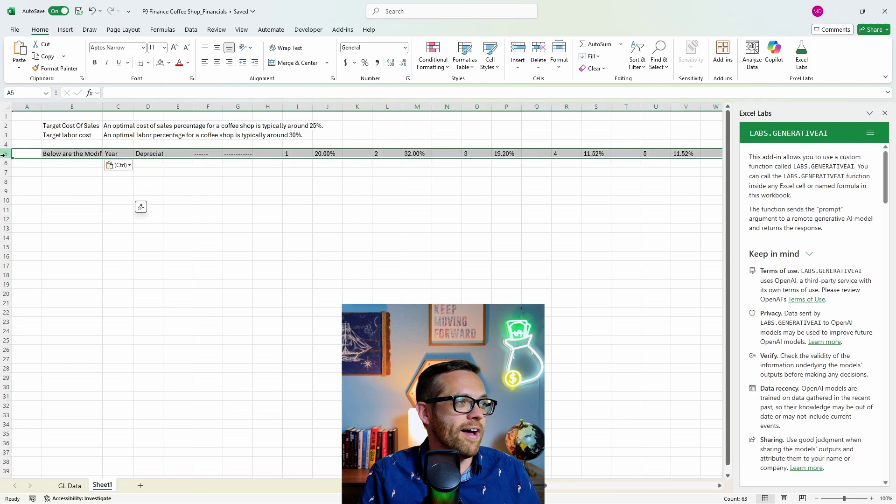
{"action": "left_click", "coordinate": [88, 154]}
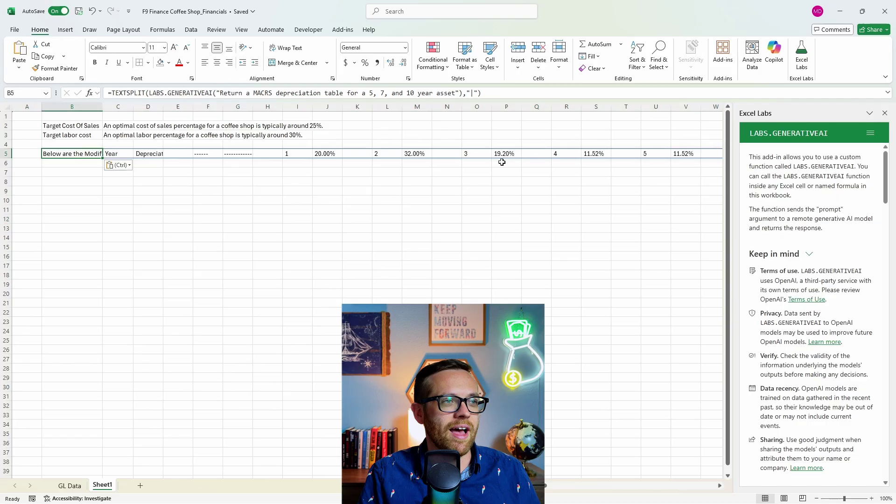
{"action": "left_click_drag", "start_coordinate": [496, 494], "coordinate": [606, 495]}
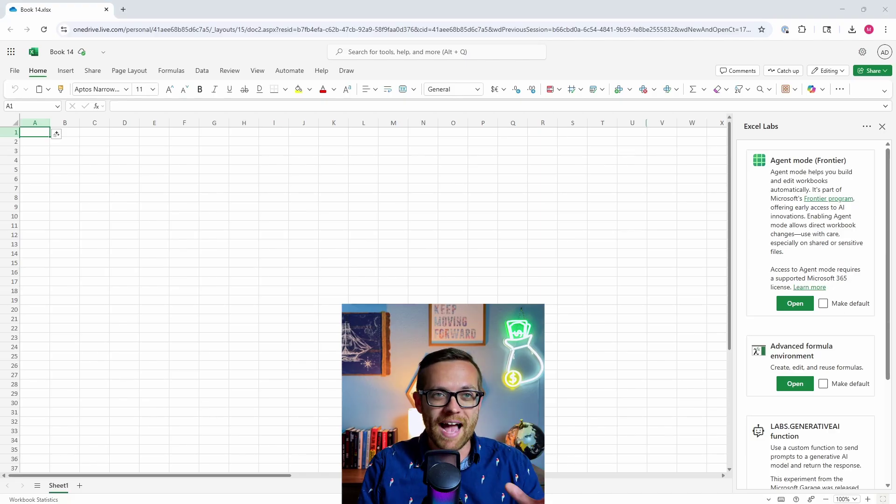
{"action": "scroll", "coordinate": [779, 160], "scroll_direction": "down", "scroll_amount": 3}
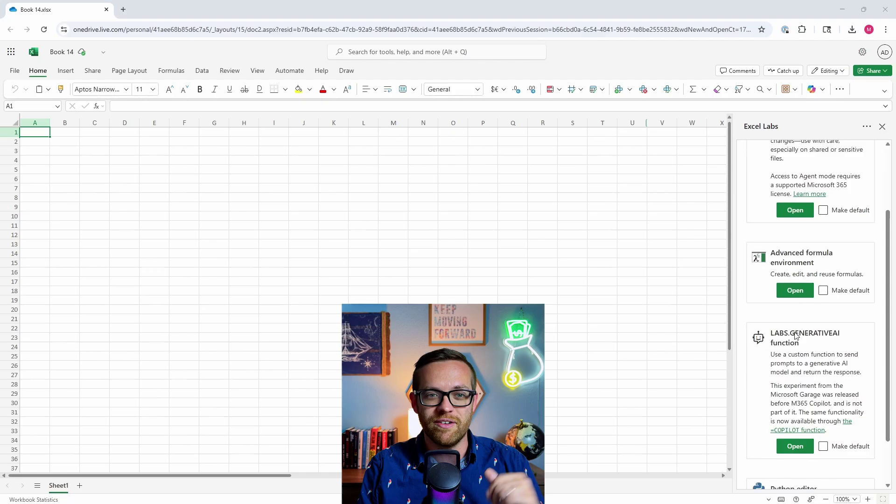
{"action": "scroll", "coordinate": [821, 369], "scroll_direction": "up", "scroll_amount": 3}
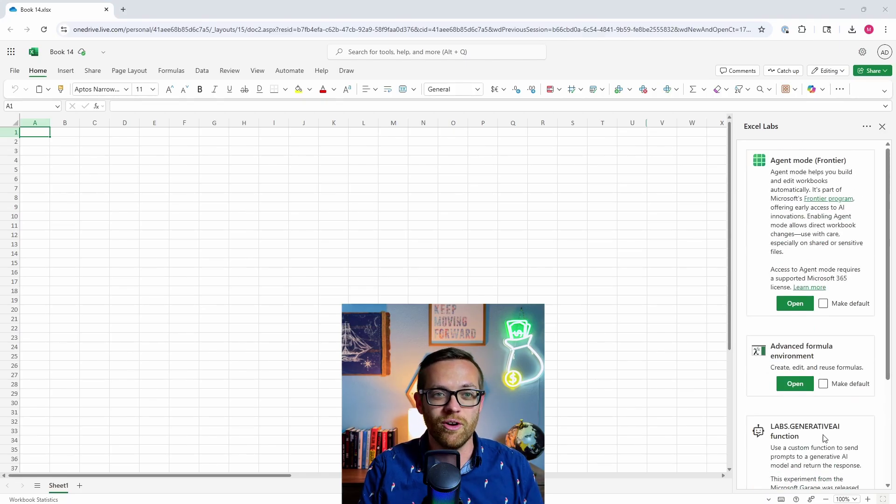
- Launch Agent mode (Frontier) from the Excel Labs pane
{"action": "left_click", "coordinate": [799, 307]}
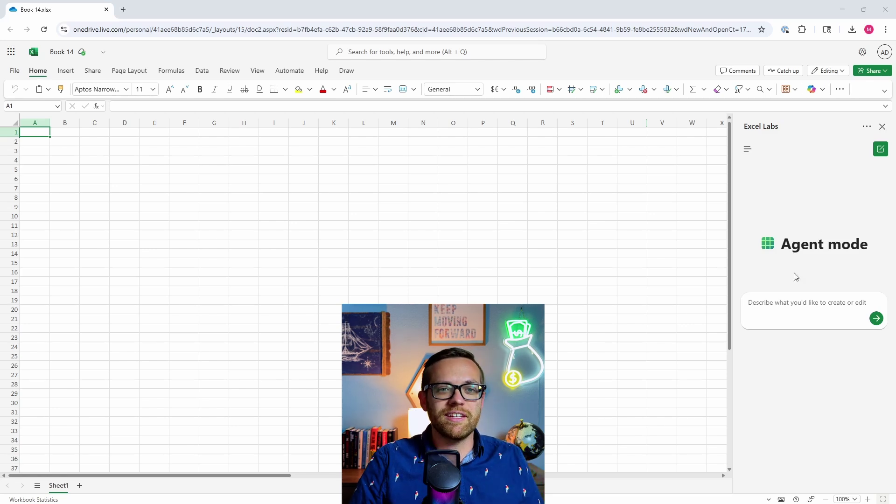
- Paste 'create a fully functional 3-statement model for a chain of 3 coffee shops' into the Agent prompt
{"action": "left_click", "coordinate": [785, 302]}
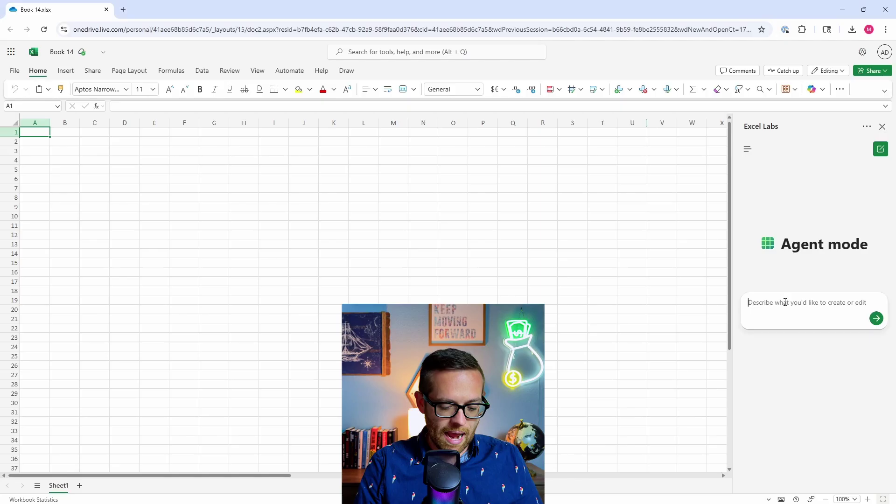
{"action": "key", "text": "ctrl+v"}
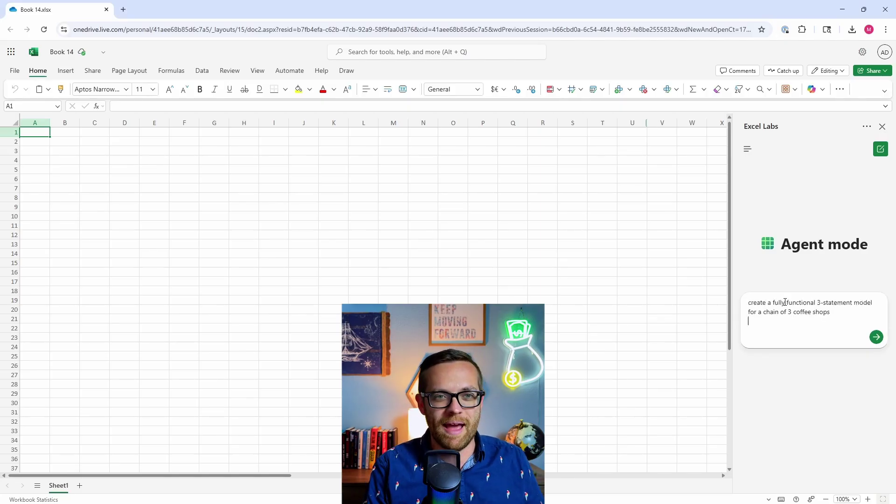
{"action": "key", "text": "BackSpace"}
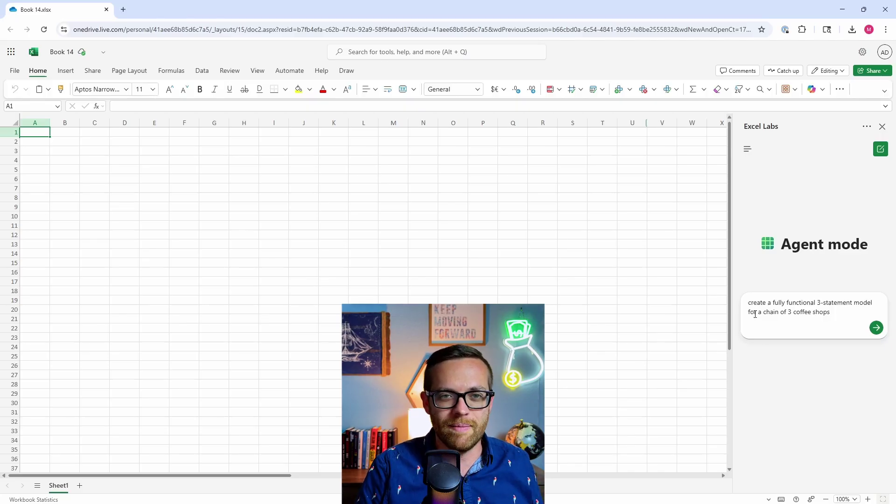
- Send the 3-statement coffee shop model request to Agent mode
{"action": "left_click", "coordinate": [876, 328]}
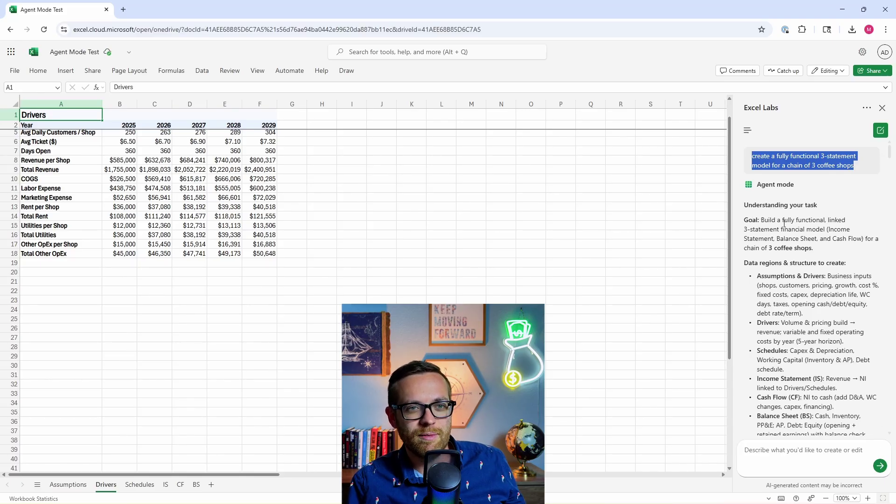
{"action": "scroll", "coordinate": [773, 229], "scroll_direction": "down", "scroll_amount": 1}
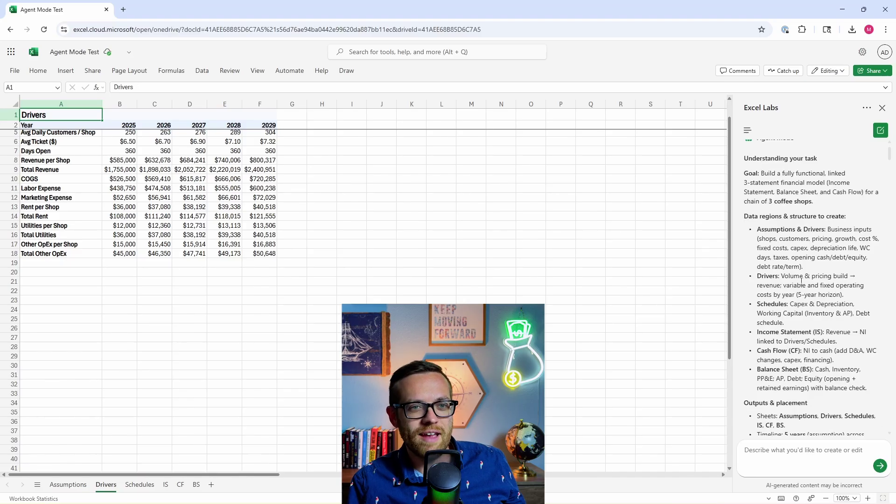
{"action": "scroll", "coordinate": [779, 331], "scroll_direction": "down", "scroll_amount": 4}
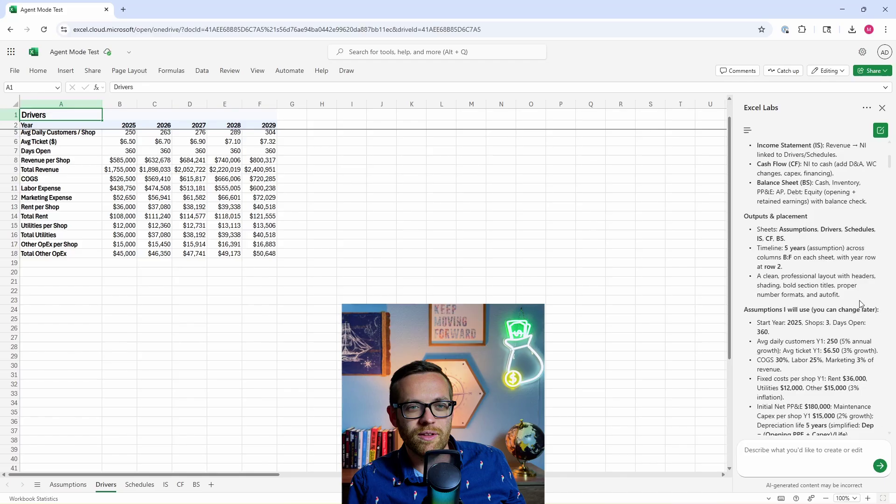
{"action": "scroll", "coordinate": [769, 296], "scroll_direction": "down", "scroll_amount": 1}
{"action": "scroll", "coordinate": [767, 243], "scroll_direction": "down", "scroll_amount": 1}
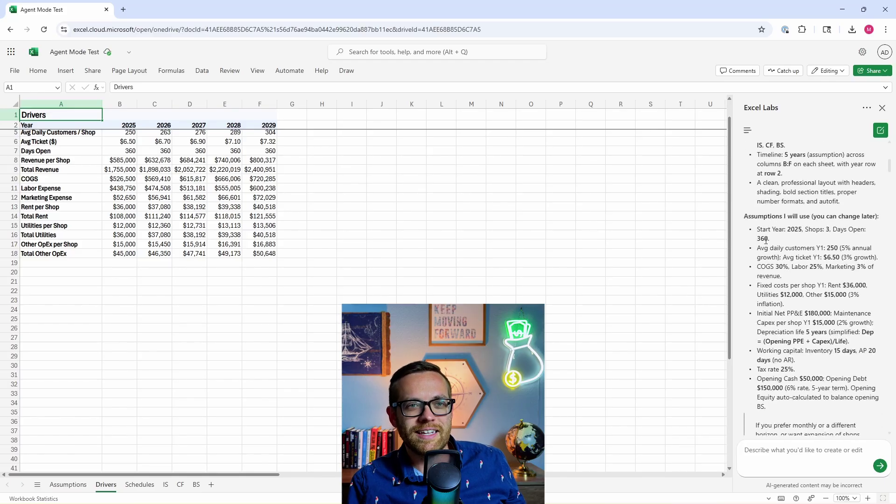
{"action": "scroll", "coordinate": [777, 313], "scroll_direction": "down", "scroll_amount": 6}
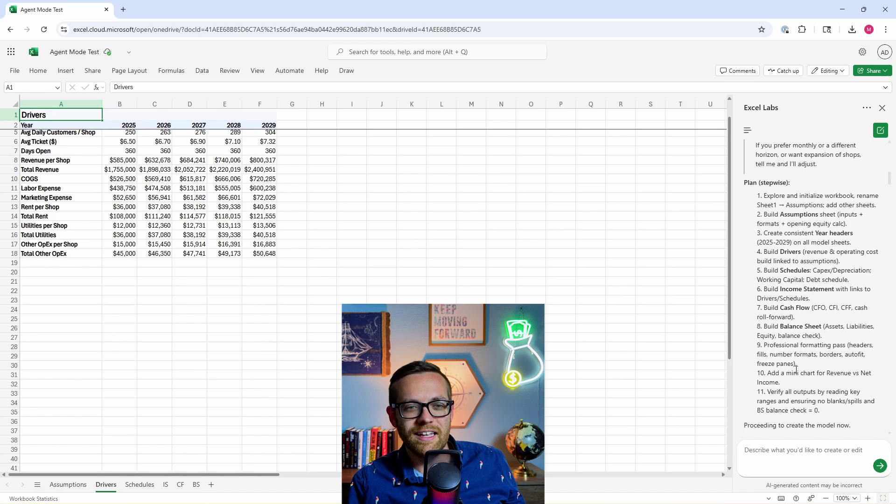
{"action": "scroll", "coordinate": [766, 257], "scroll_direction": "down", "scroll_amount": 2}
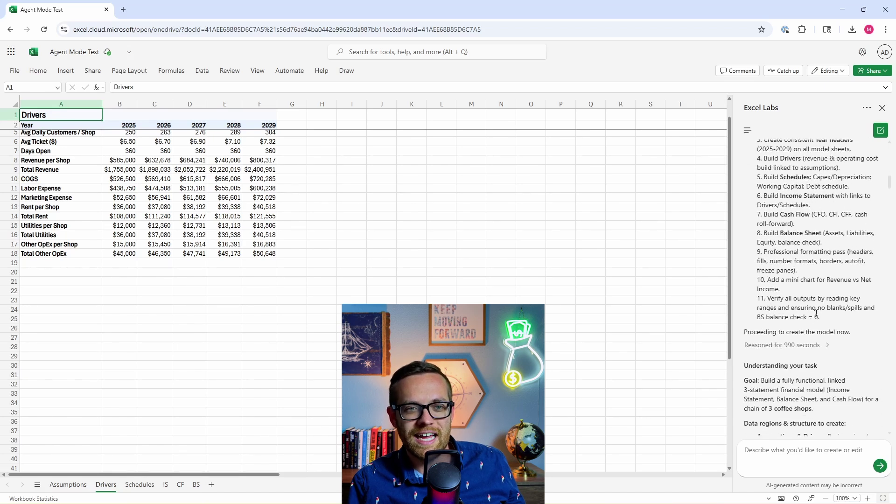
{"action": "scroll", "coordinate": [810, 314], "scroll_direction": "down", "scroll_amount": 1}
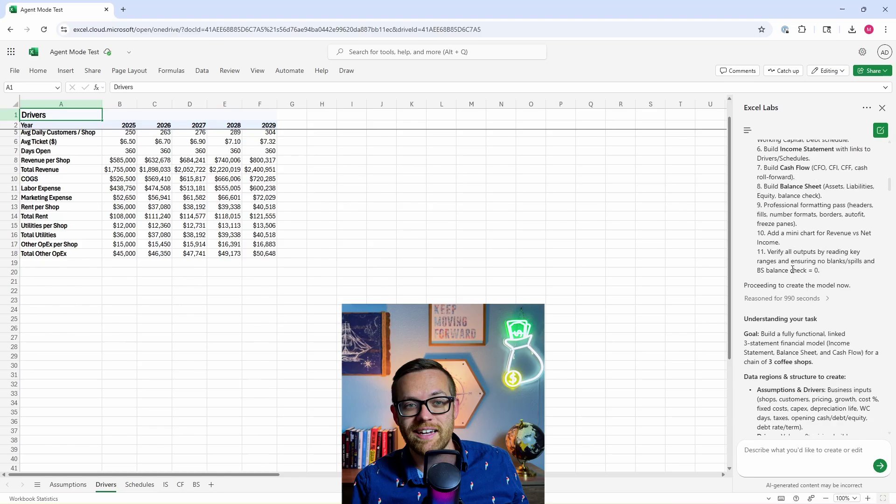
{"action": "scroll", "coordinate": [792, 270], "scroll_direction": "down", "scroll_amount": 3}
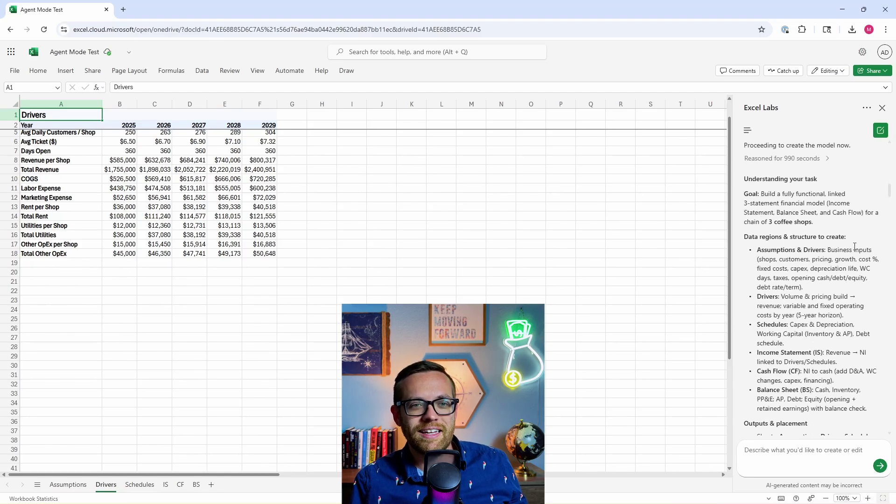
{"action": "scroll", "coordinate": [855, 246], "scroll_direction": "down", "scroll_amount": 12}
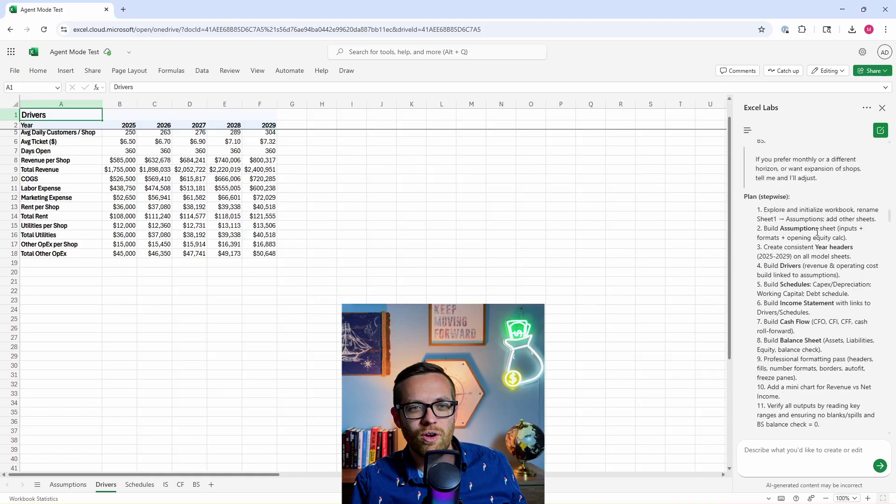
{"action": "scroll", "coordinate": [817, 232], "scroll_direction": "down", "scroll_amount": 6}
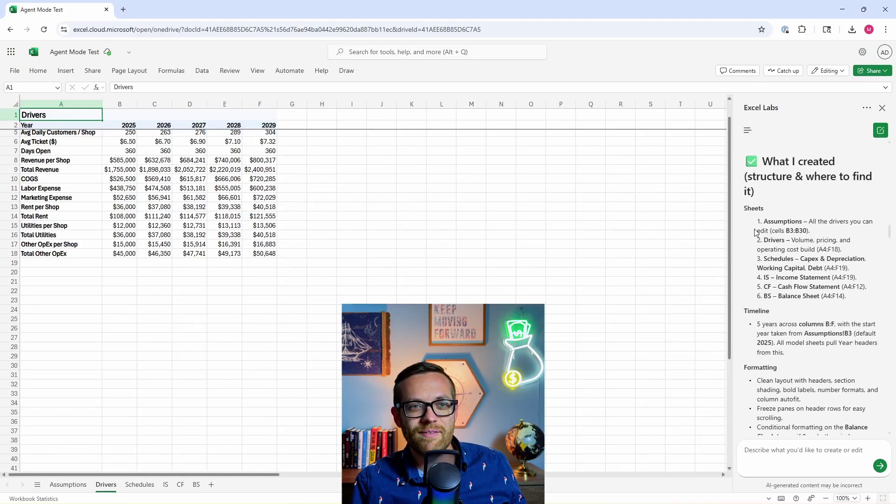
{"action": "scroll", "coordinate": [756, 233], "scroll_direction": "down", "scroll_amount": 1}
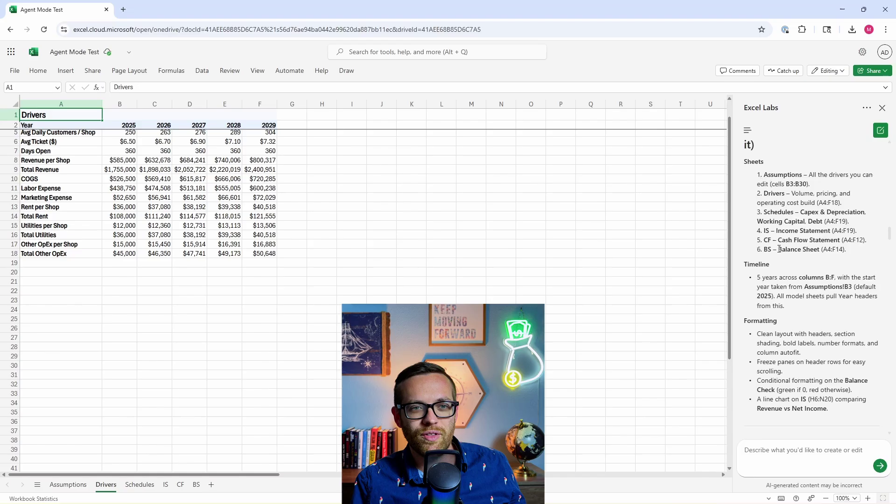
{"action": "scroll", "coordinate": [836, 334], "scroll_direction": "down", "scroll_amount": 8}
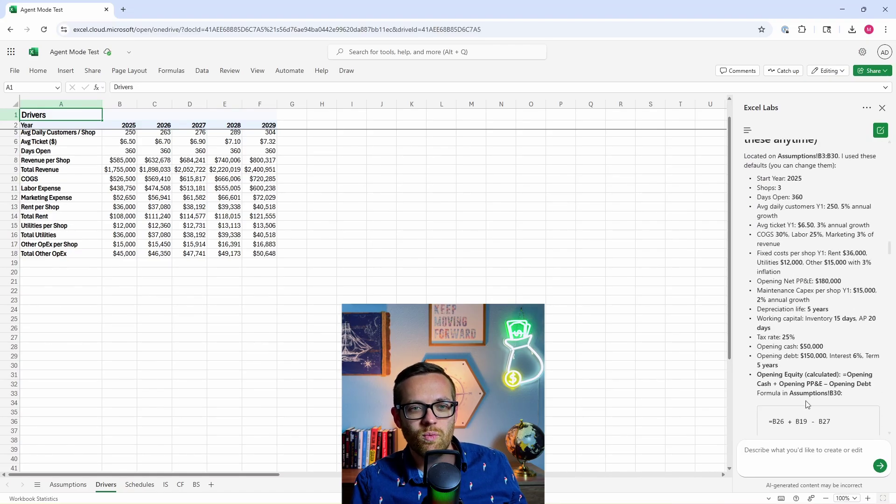
{"action": "scroll", "coordinate": [808, 405], "scroll_direction": "down", "scroll_amount": 6}
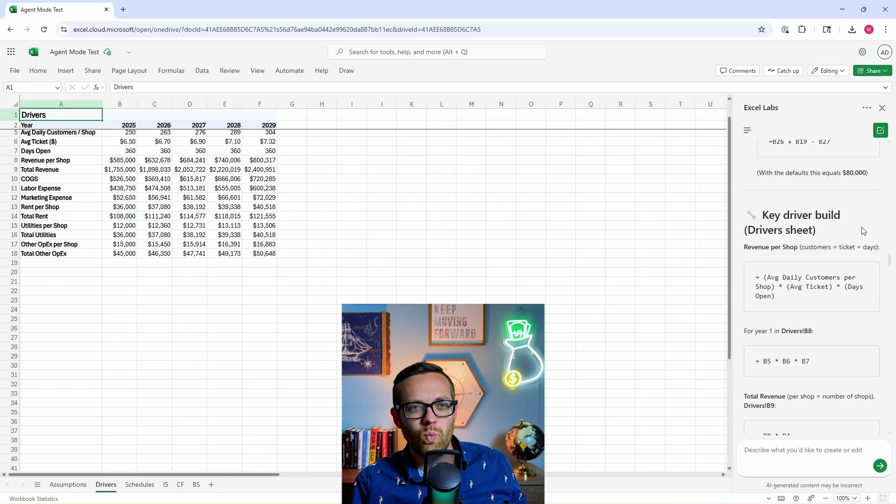
{"action": "scroll", "coordinate": [803, 300], "scroll_direction": "down", "scroll_amount": 12}
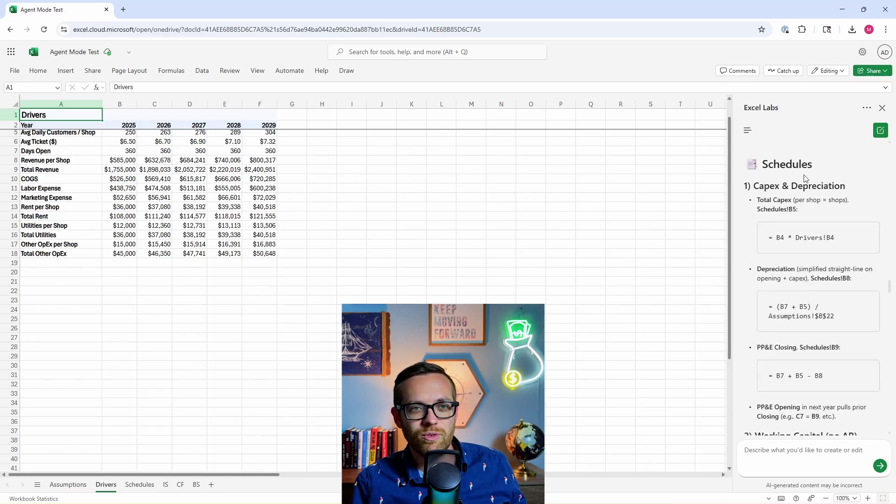
{"action": "scroll", "coordinate": [755, 216], "scroll_direction": "down", "scroll_amount": 8}
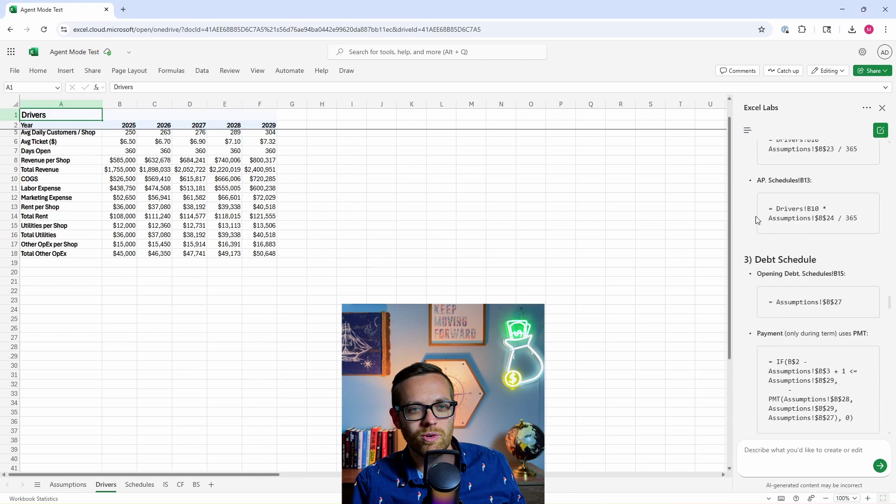
{"action": "scroll", "coordinate": [755, 217], "scroll_direction": "down", "scroll_amount": 10}
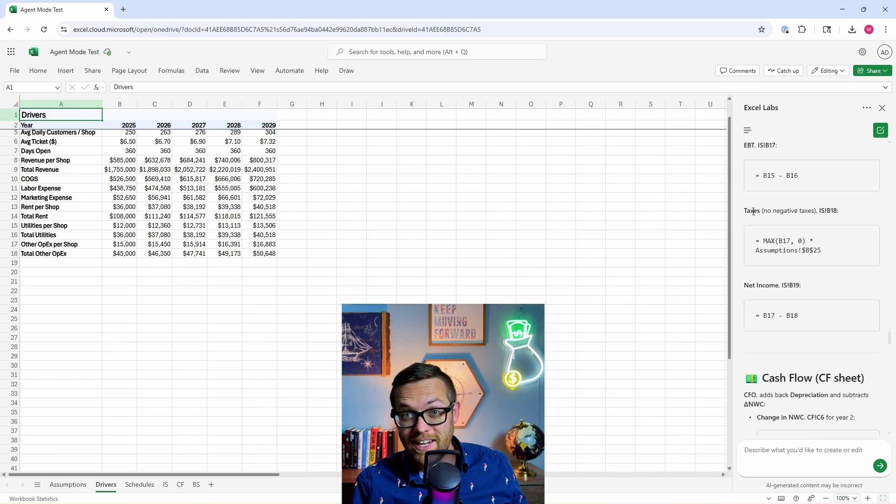
{"action": "scroll", "coordinate": [752, 211], "scroll_direction": "down", "scroll_amount": 15}
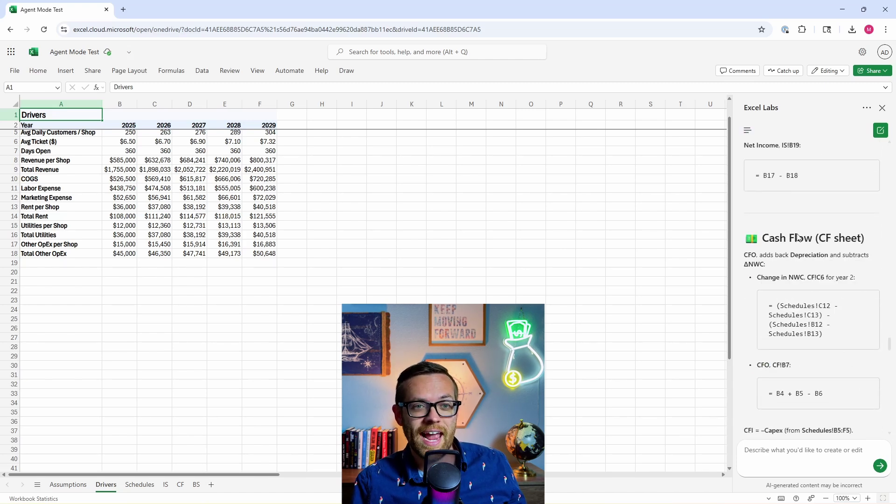
{"action": "scroll", "coordinate": [788, 201], "scroll_direction": "down", "scroll_amount": 5}
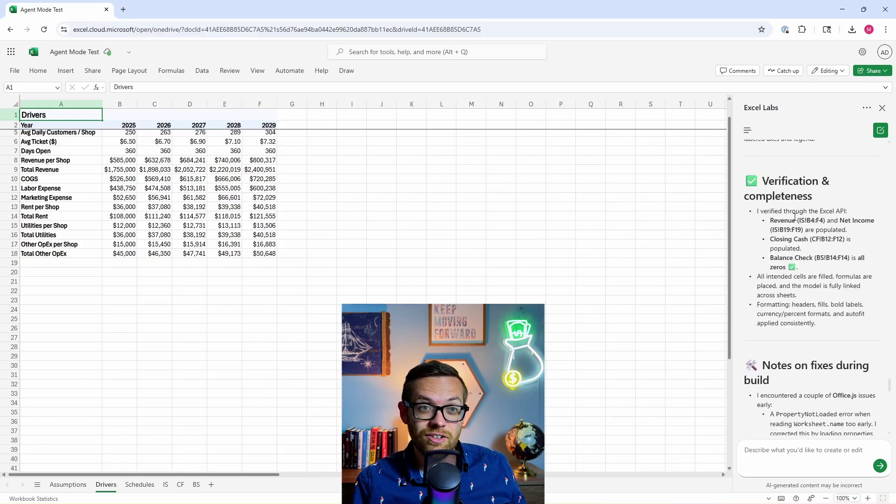
{"action": "scroll", "coordinate": [795, 217], "scroll_direction": "down", "scroll_amount": 2}
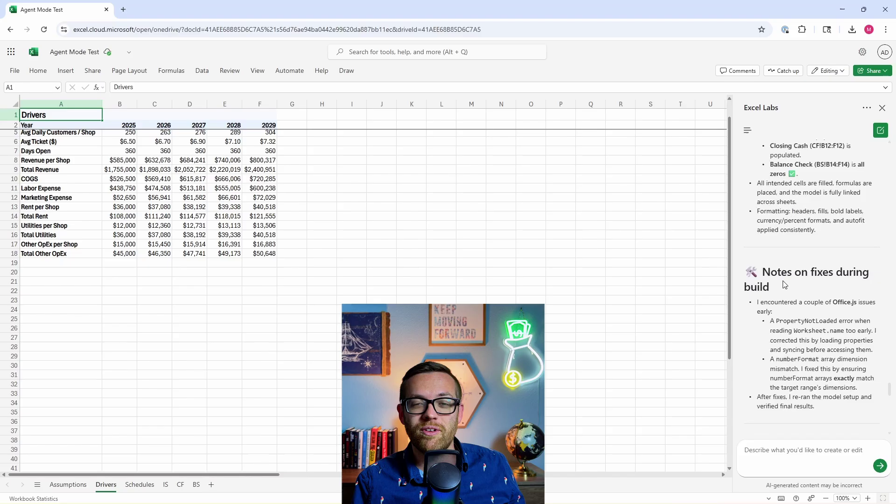
{"action": "scroll", "coordinate": [785, 285], "scroll_direction": "down", "scroll_amount": 3}
{"action": "scroll", "coordinate": [790, 257], "scroll_direction": "up", "scroll_amount": 1}
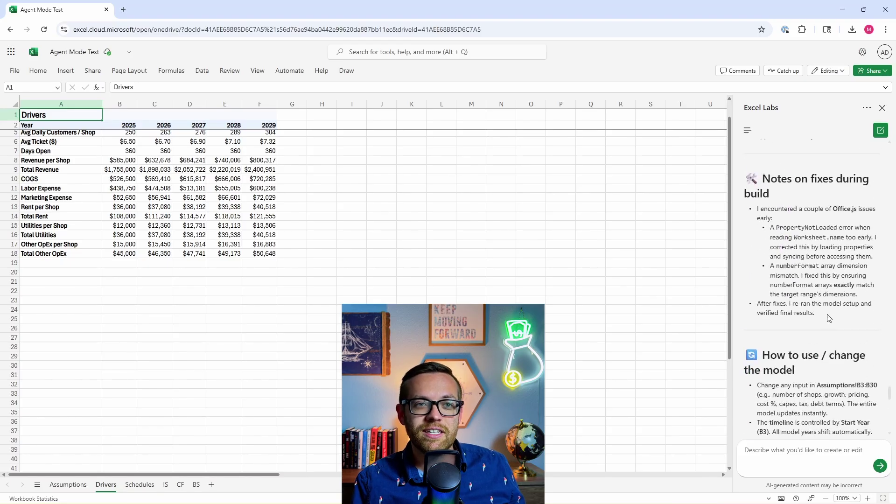
{"action": "left_click_drag", "start_coordinate": [815, 313], "coordinate": [741, 186]}
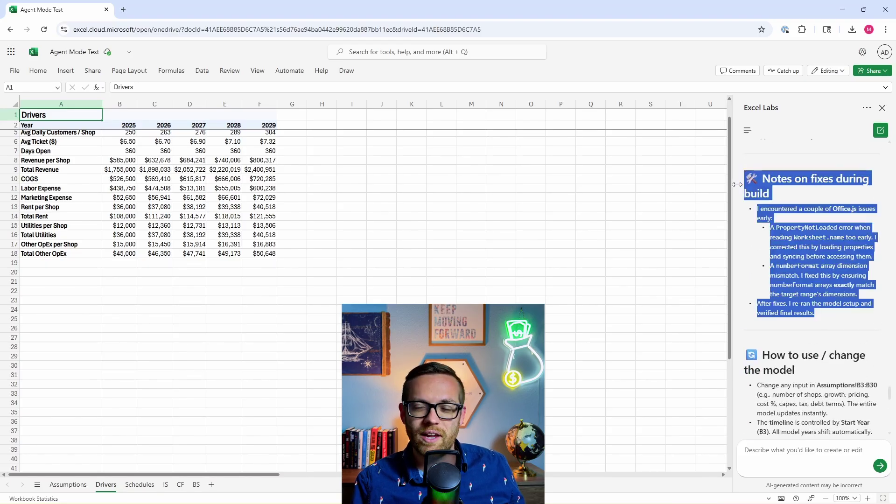
{"action": "left_click", "coordinate": [793, 233]}
{"action": "scroll", "coordinate": [794, 233], "scroll_direction": "down", "scroll_amount": 5}
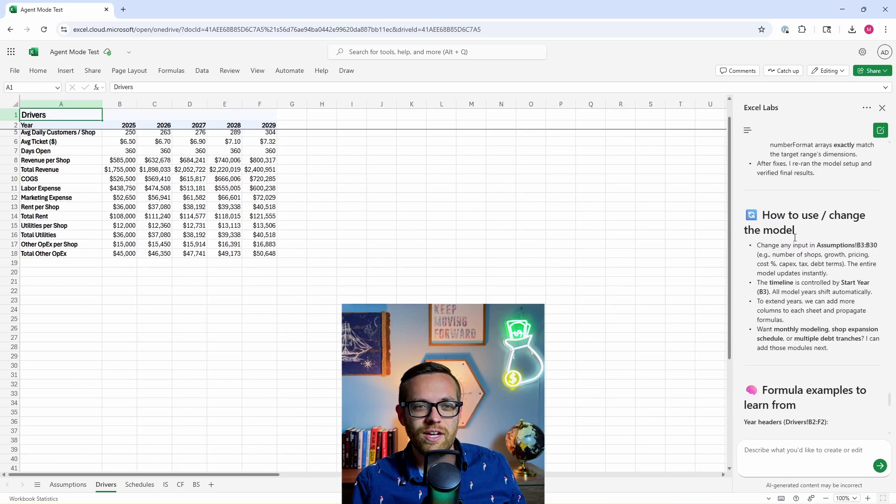
{"action": "scroll", "coordinate": [821, 271], "scroll_direction": "down", "scroll_amount": 10}
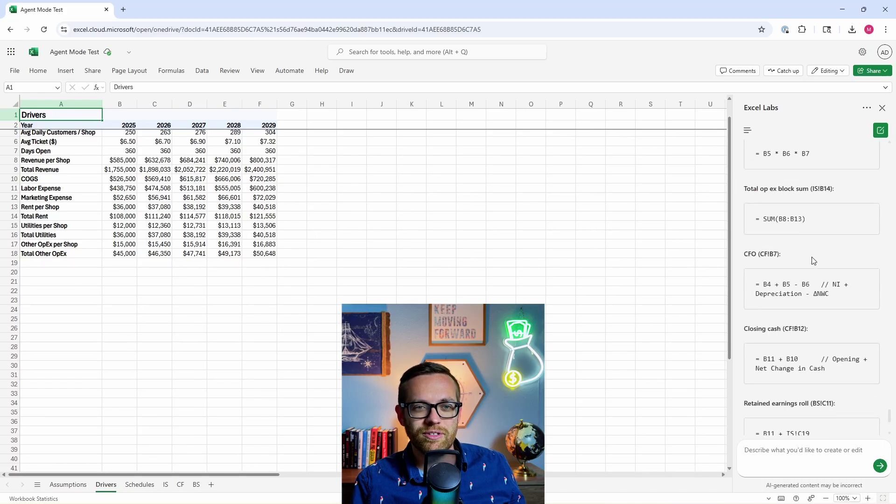
- Review the Assumptions inputs for days open, labor percent, rent inflation and initial net PPE
{"action": "left_click", "coordinate": [74, 485]}
{"action": "left_click", "coordinate": [201, 152]}
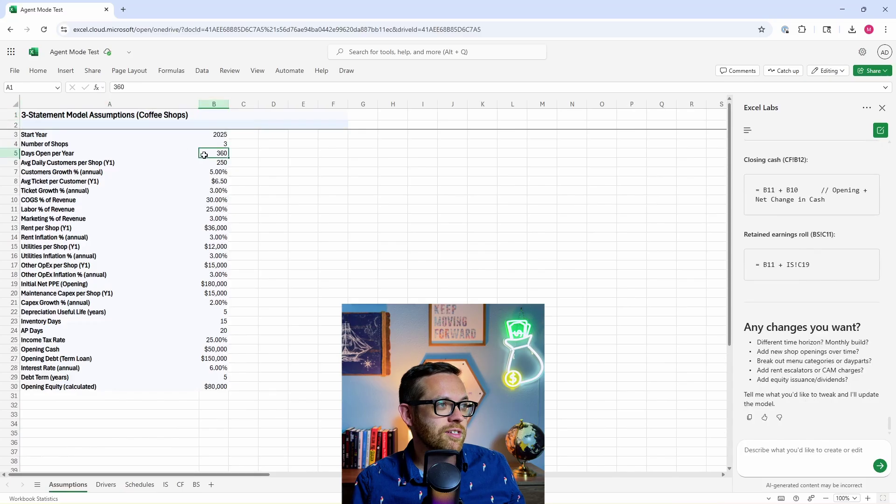
{"action": "left_click", "coordinate": [210, 209]}
{"action": "left_click", "coordinate": [213, 238]}
{"action": "left_click", "coordinate": [214, 284]}
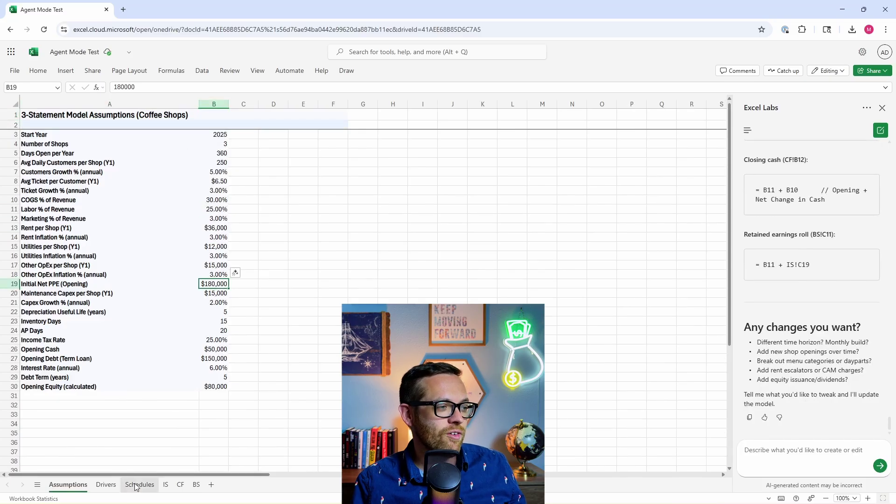
- Check the Drivers formulas for shops, daily customers, average ticket, total revenue, COGS and rent
{"action": "left_click", "coordinate": [106, 485]}
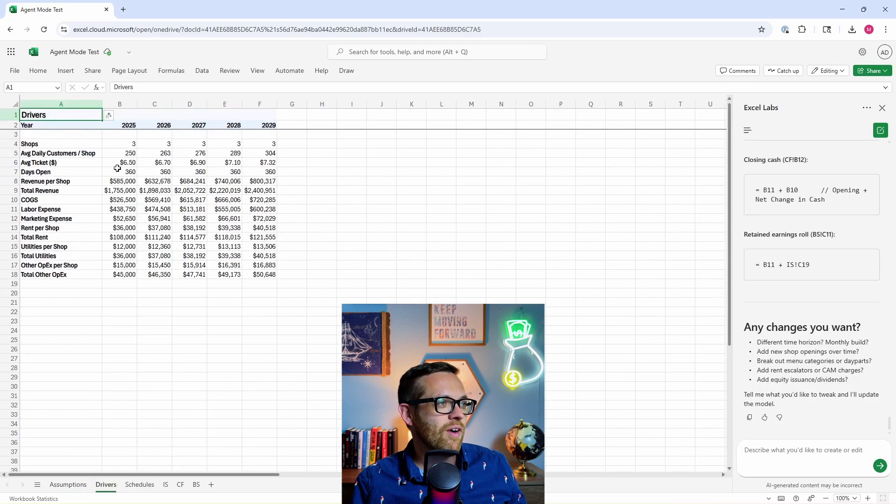
{"action": "left_click", "coordinate": [121, 144]}
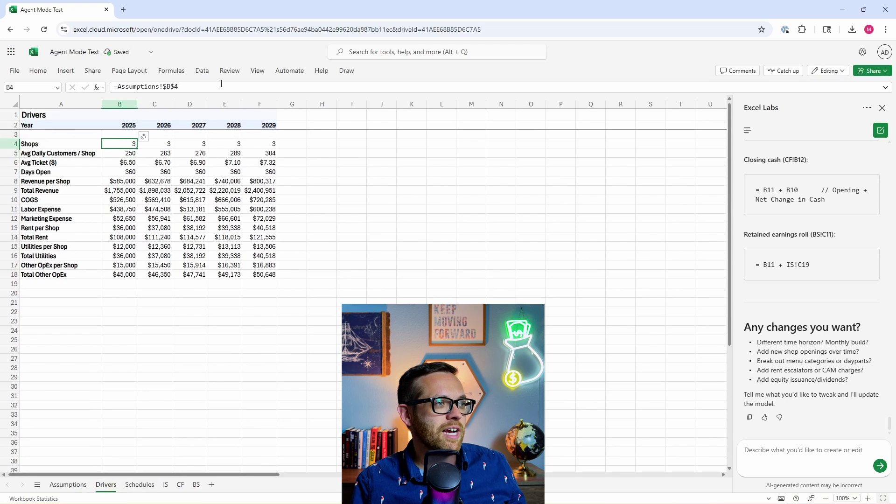
{"action": "left_click", "coordinate": [117, 154]}
{"action": "left_click", "coordinate": [117, 163]}
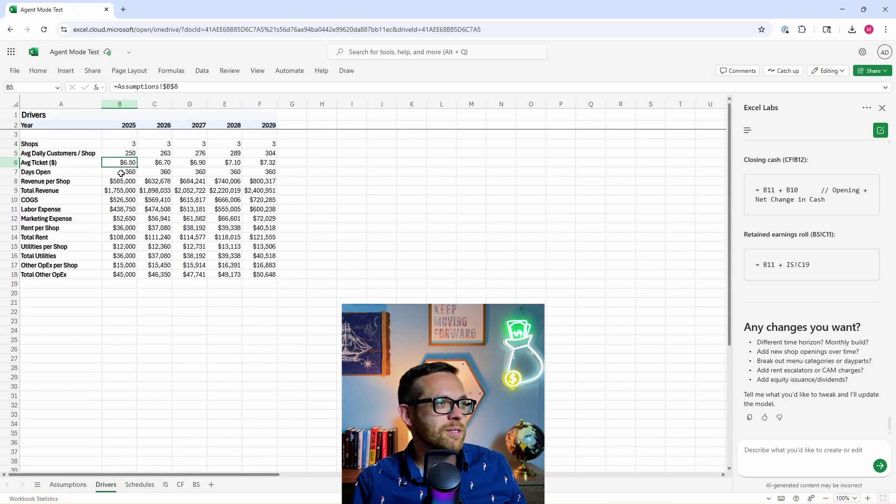
{"action": "left_click", "coordinate": [123, 189]}
{"action": "left_click", "coordinate": [171, 203]}
{"action": "left_click", "coordinate": [131, 229]}
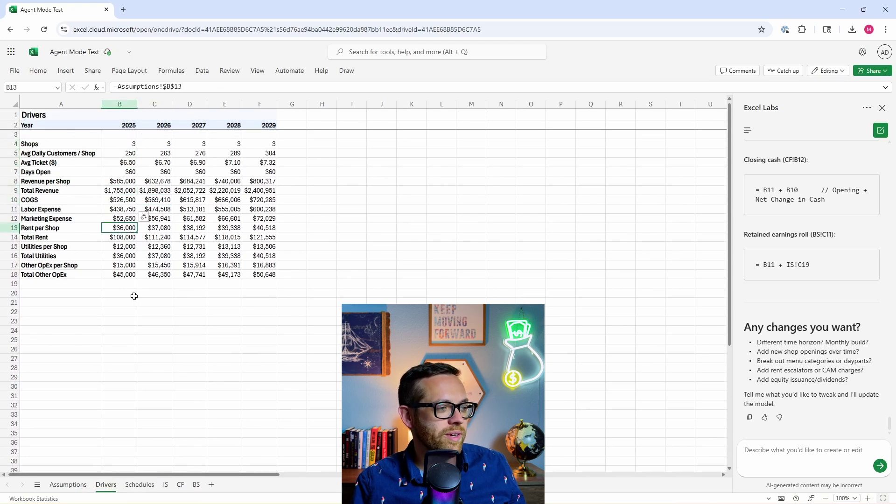
- Check the Schedules formulas for inventory balance, debt opening and interest expense, then show the IS
{"action": "left_click", "coordinate": [139, 484]}
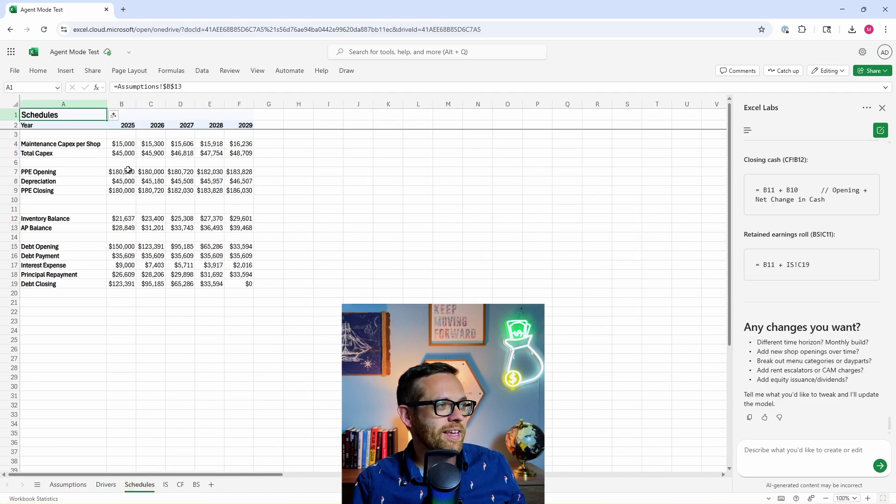
{"action": "left_click", "coordinate": [127, 221]}
{"action": "left_click", "coordinate": [152, 219]}
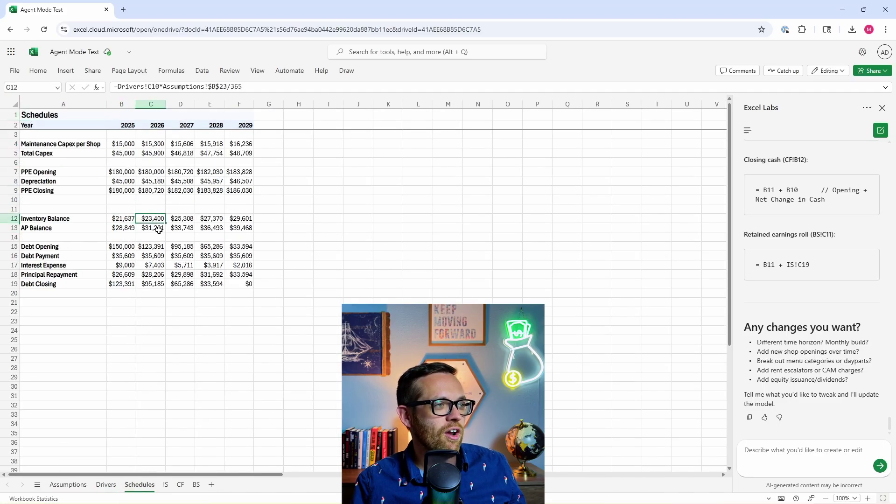
{"action": "left_click", "coordinate": [149, 246]}
{"action": "left_click", "coordinate": [210, 264]}
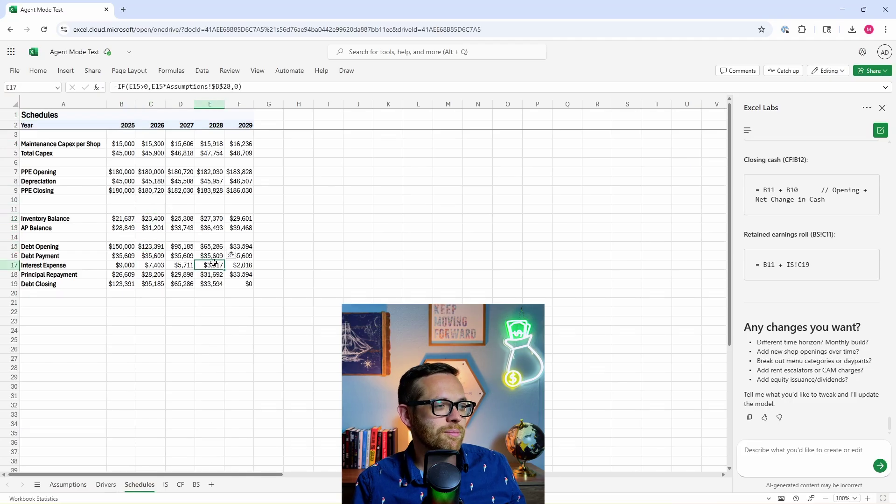
{"action": "left_click", "coordinate": [165, 484]}
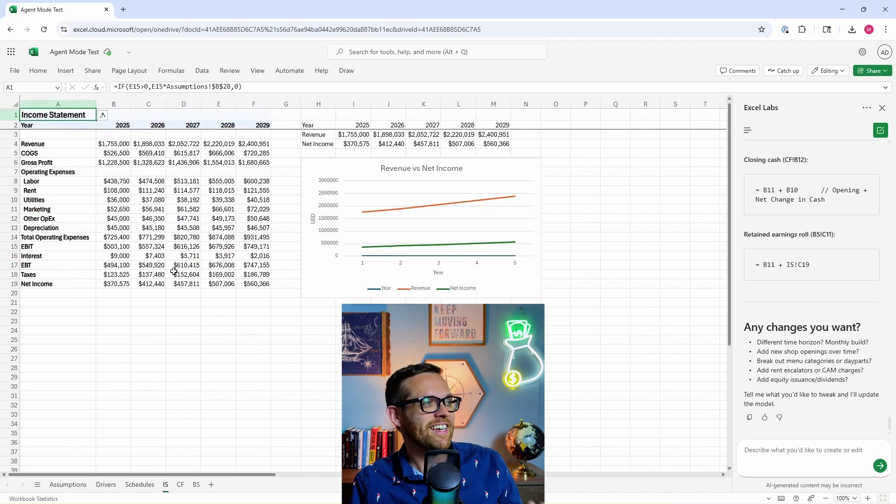
- Check the Income Statement formulas for COGS, depreciation, other OpEx, operating expenses, EBIT and taxes
{"action": "left_click", "coordinate": [112, 153]}
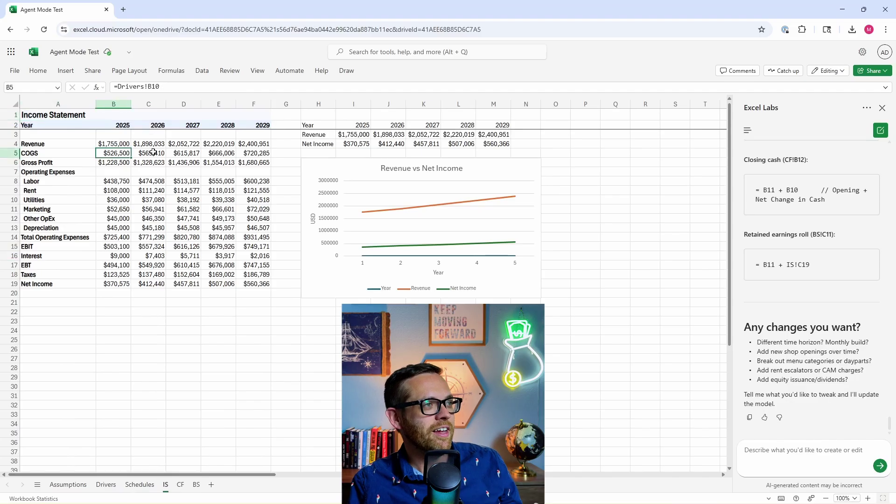
{"action": "left_click", "coordinate": [149, 153]}
{"action": "left_click", "coordinate": [187, 247]}
{"action": "left_click", "coordinate": [121, 228]}
{"action": "left_click", "coordinate": [224, 218]}
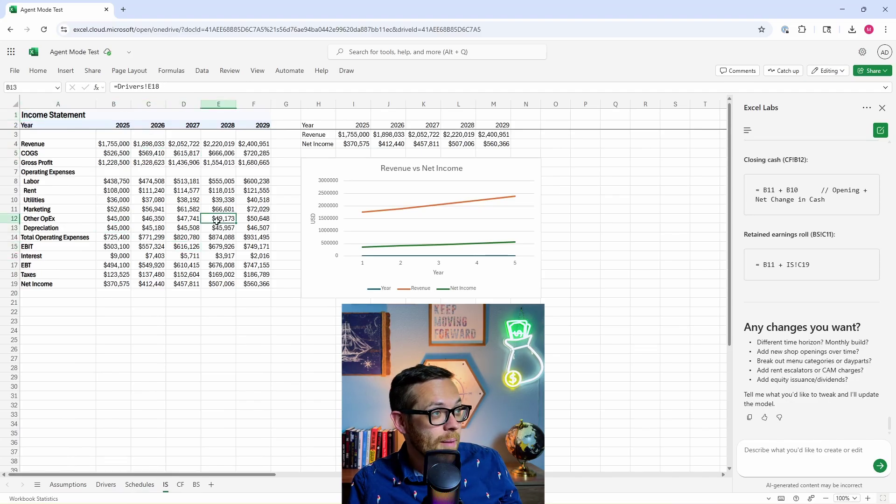
{"action": "left_click", "coordinate": [231, 236]}
{"action": "left_click", "coordinate": [188, 274]}
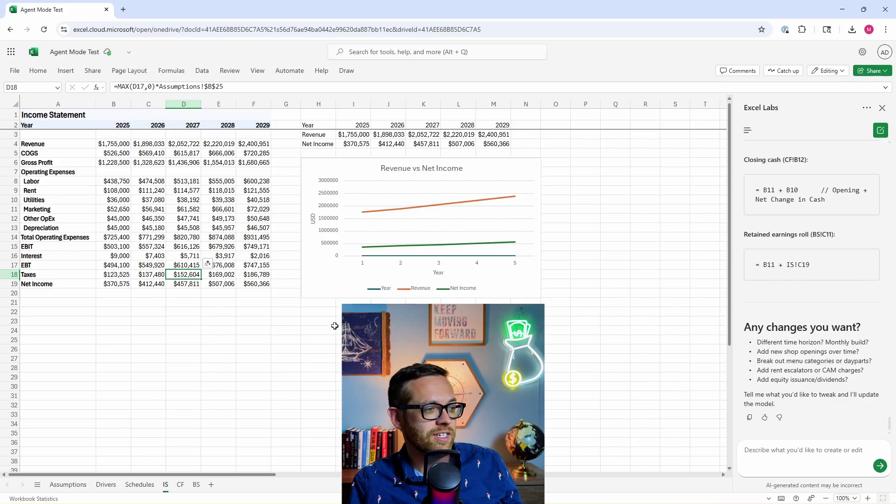
- Check the Cash Flow formulas for capex, CFO and depreciation linked to Schedules
{"action": "left_click", "coordinate": [180, 484]}
{"action": "left_click", "coordinate": [159, 181]}
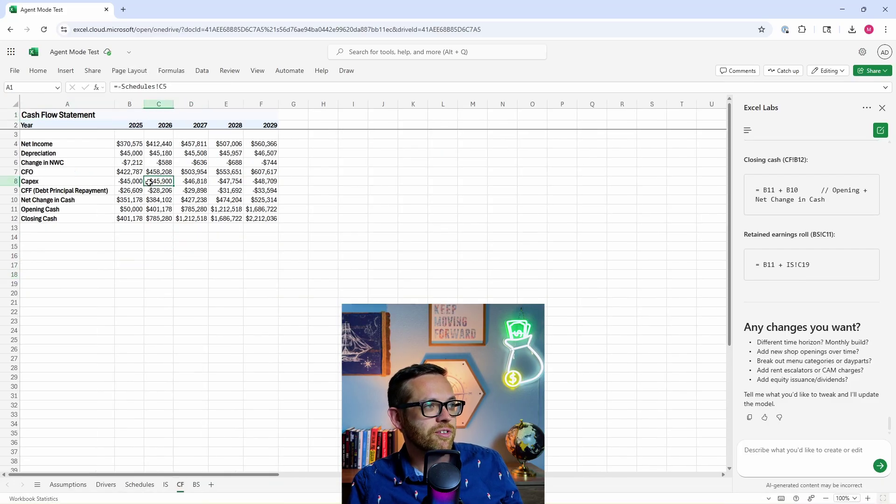
{"action": "left_click", "coordinate": [225, 181]}
{"action": "left_click", "coordinate": [225, 171]}
{"action": "left_click", "coordinate": [158, 153]}
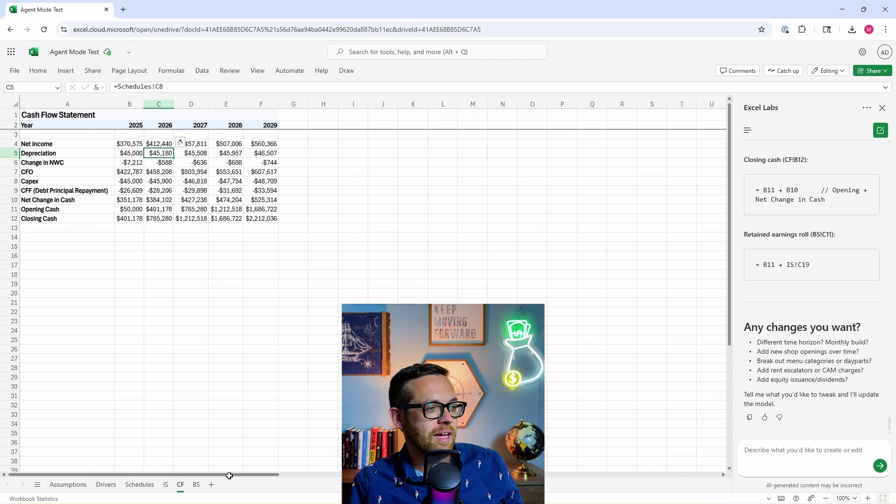
- Confirm the Balance Sheet check row sums to $0 across 2025–2029
{"action": "left_click", "coordinate": [196, 485]}
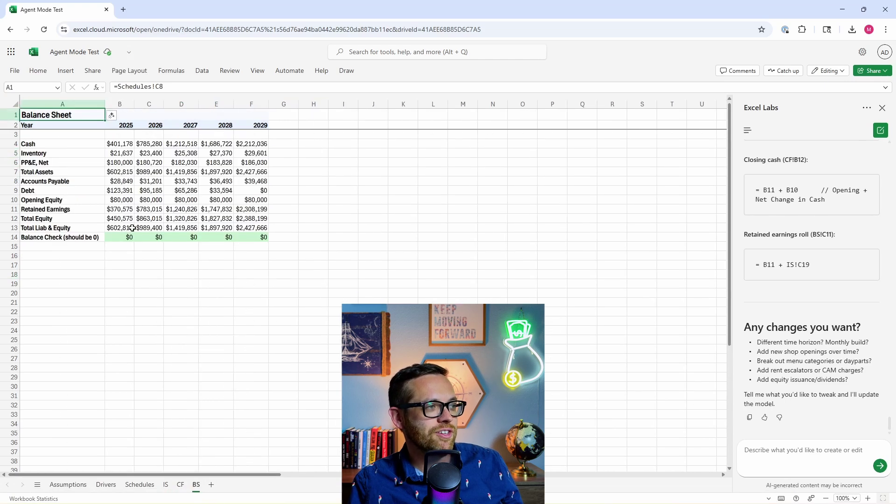
{"action": "left_click", "coordinate": [127, 238]}
{"action": "left_click_drag", "start_coordinate": [126, 238], "coordinate": [246, 234]}
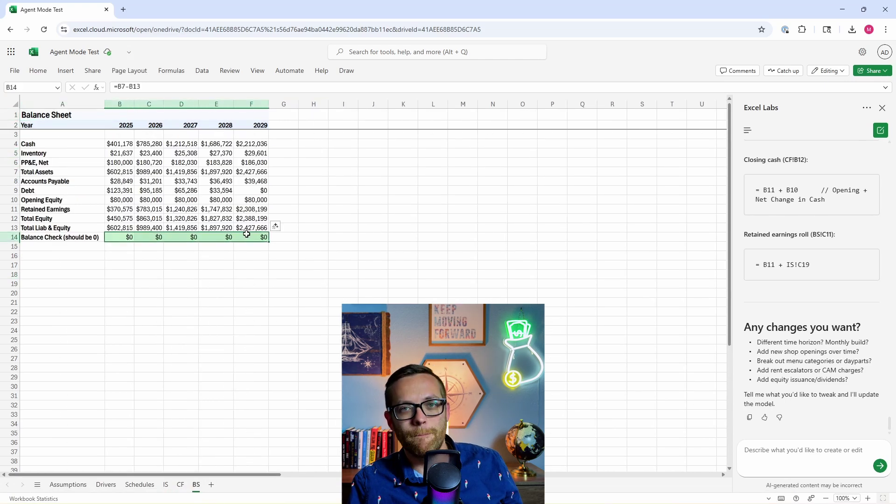